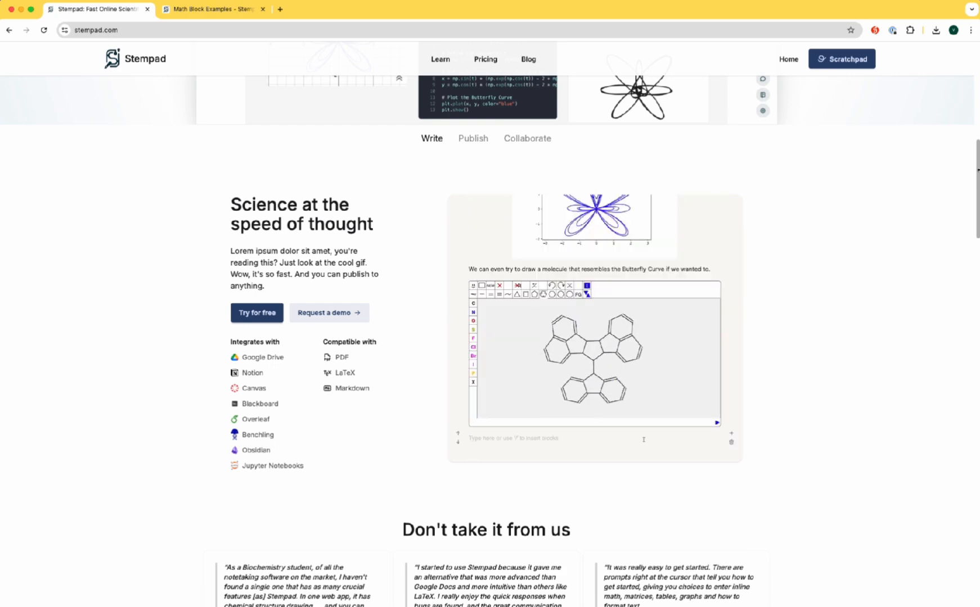
- Browse the Stempad homepage, viewing the Generate and Suggest chat demos and the Chemistry search demo
{"action": "scroll", "coordinate": [487, 338], "scroll_direction": "down", "scroll_amount": 2}
{"action": "scroll", "coordinate": [487, 337], "scroll_direction": "down", "scroll_amount": 6}
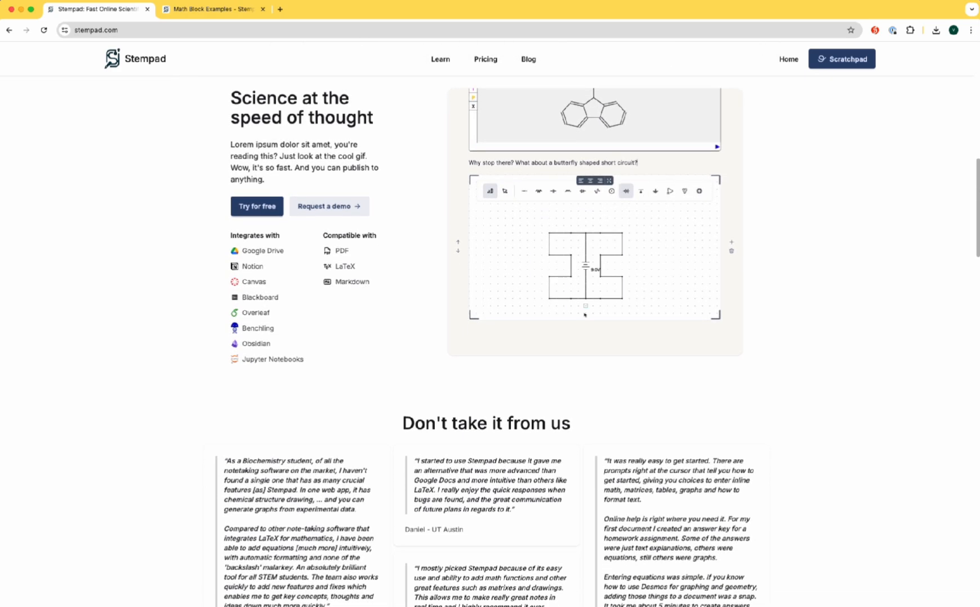
{"action": "scroll", "coordinate": [487, 337], "scroll_direction": "down", "scroll_amount": 11}
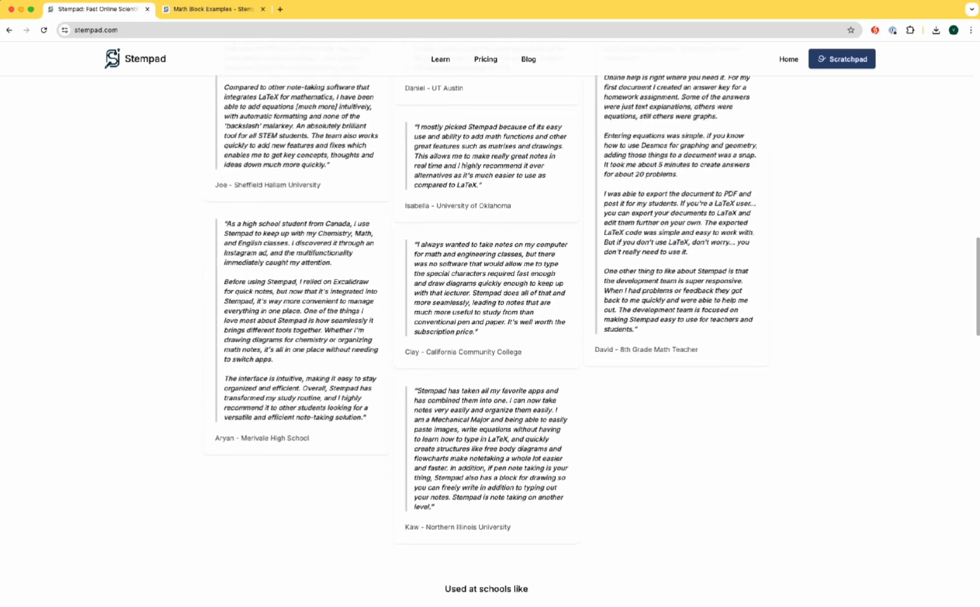
{"action": "scroll", "coordinate": [309, 256], "scroll_direction": "down", "scroll_amount": 5}
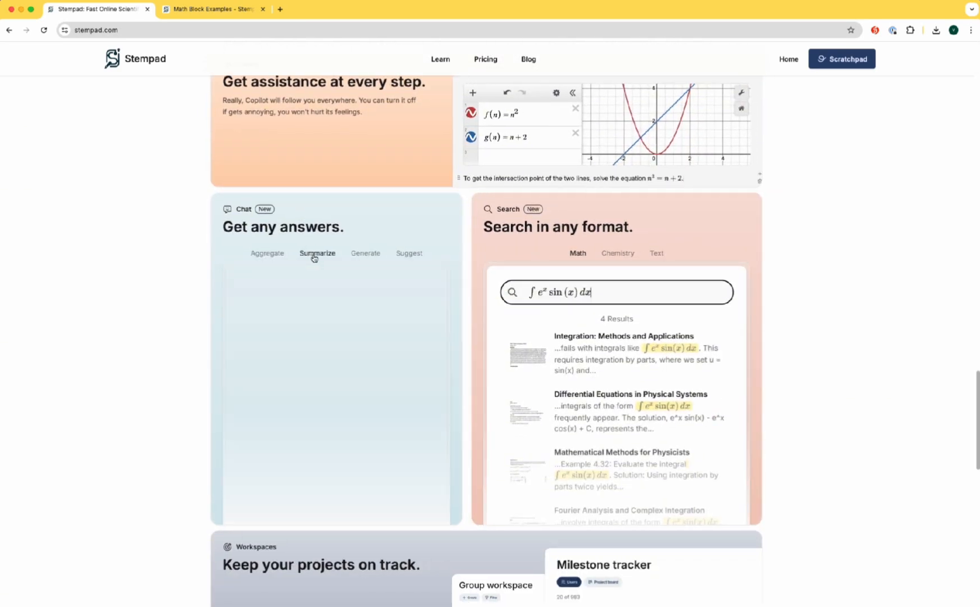
{"action": "left_click", "coordinate": [365, 253]}
{"action": "left_click", "coordinate": [410, 254]}
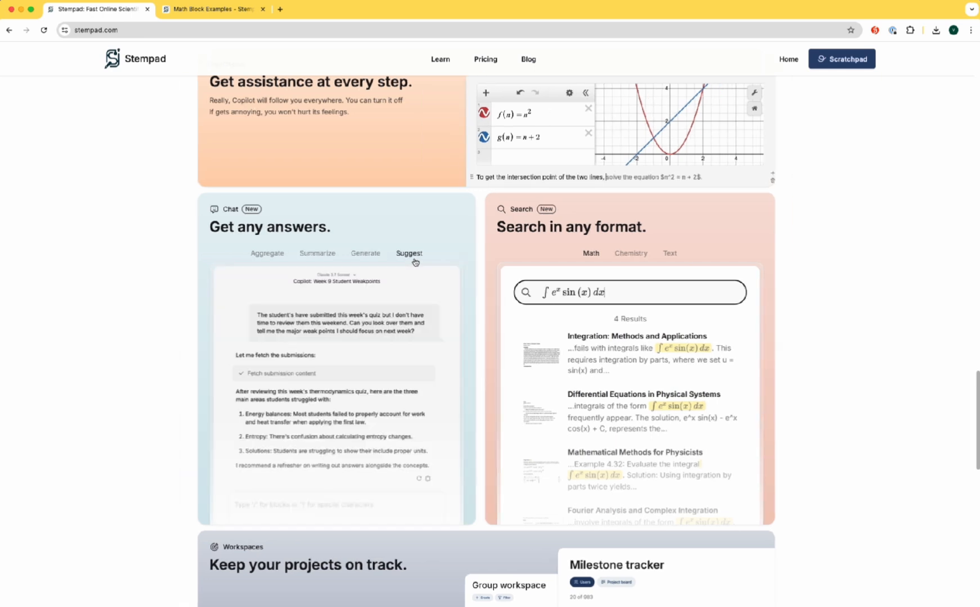
{"action": "left_click", "coordinate": [631, 255]}
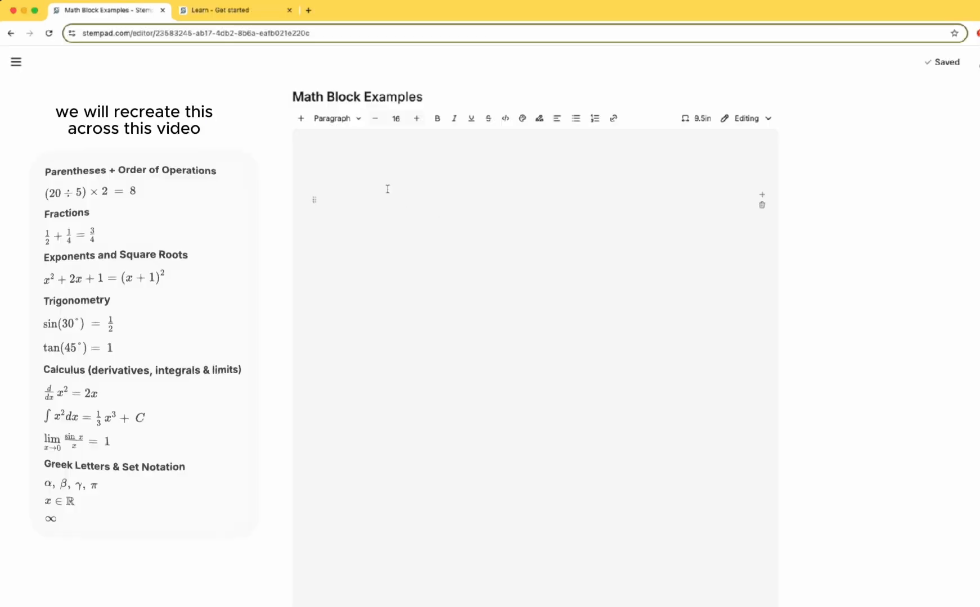
- Write the heading "Parentheses + Order of Operations" on the first line of the Math Block Examples document
{"action": "left_click", "coordinate": [343, 169]}
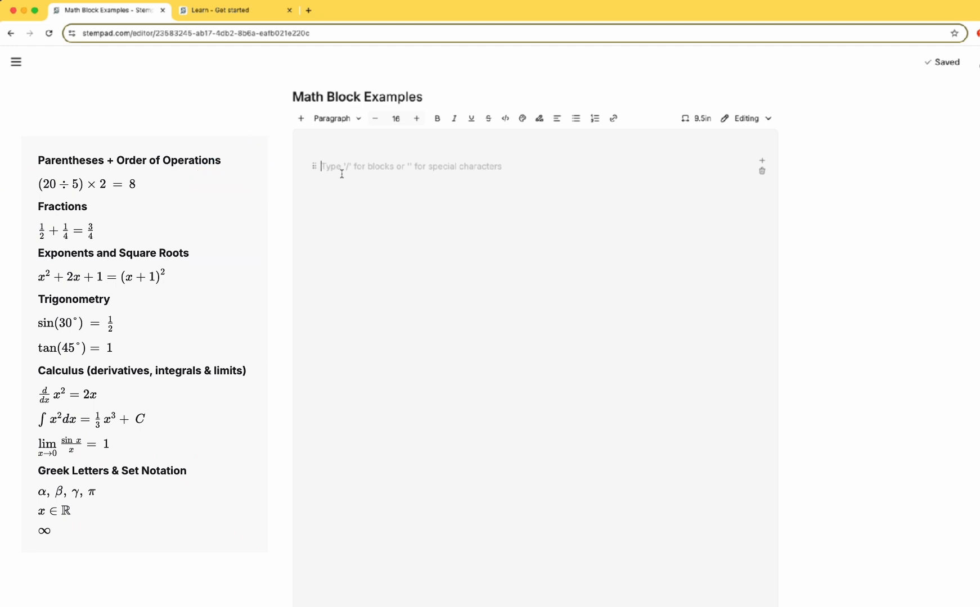
{"action": "type", "text": "Parenthes"}
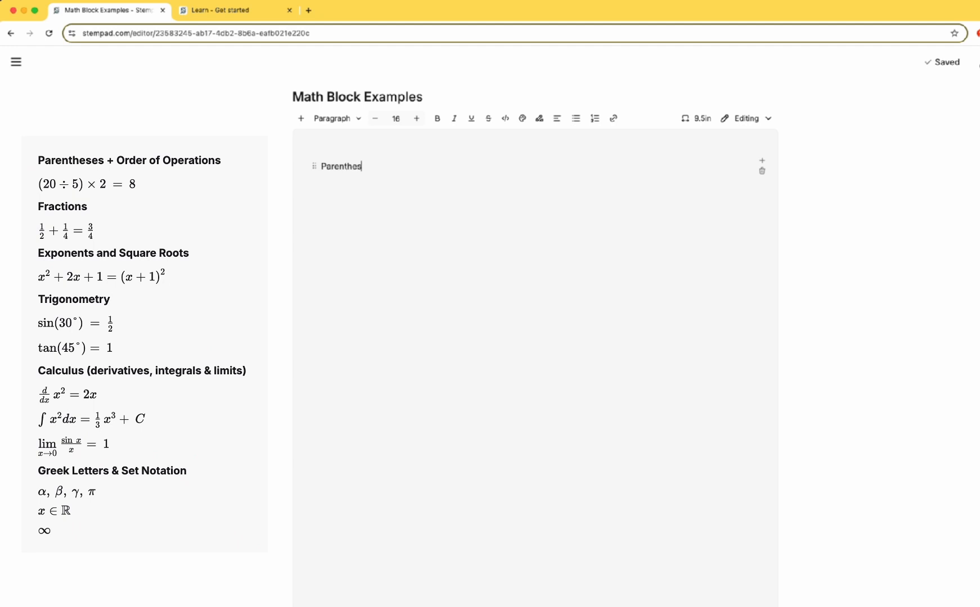
{"action": "type", "text": "es + Order of Operations"}
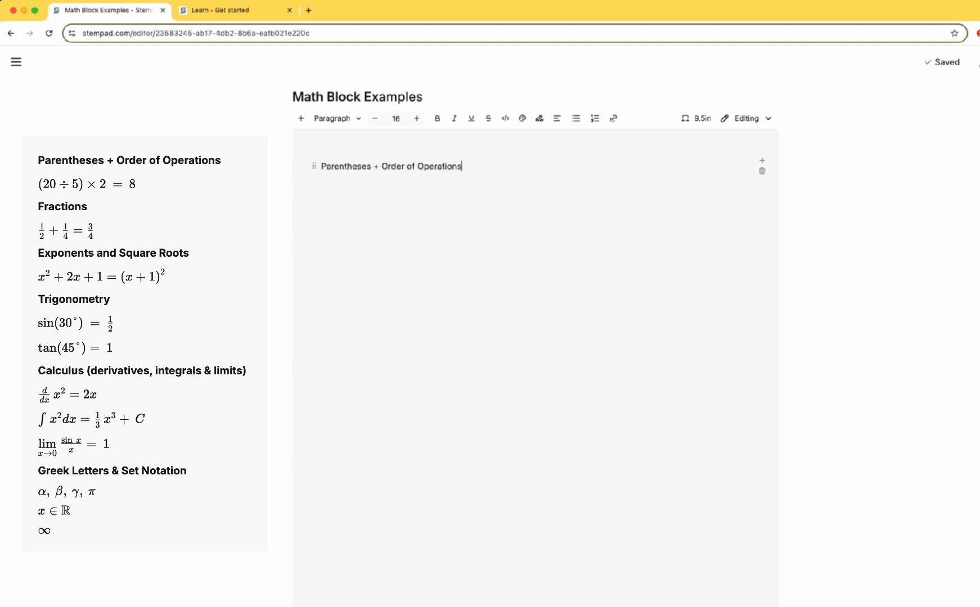
{"action": "key", "text": "Return"}
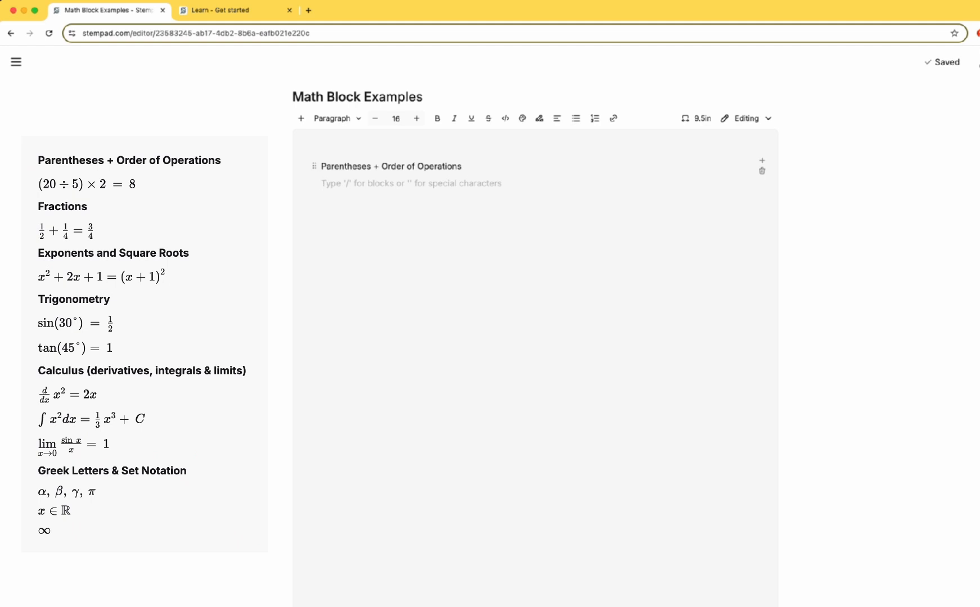
- Insert an inline math block below the heading containing the equation (20 ÷ 5) × 2 = 8
{"action": "type", "text": "/"}
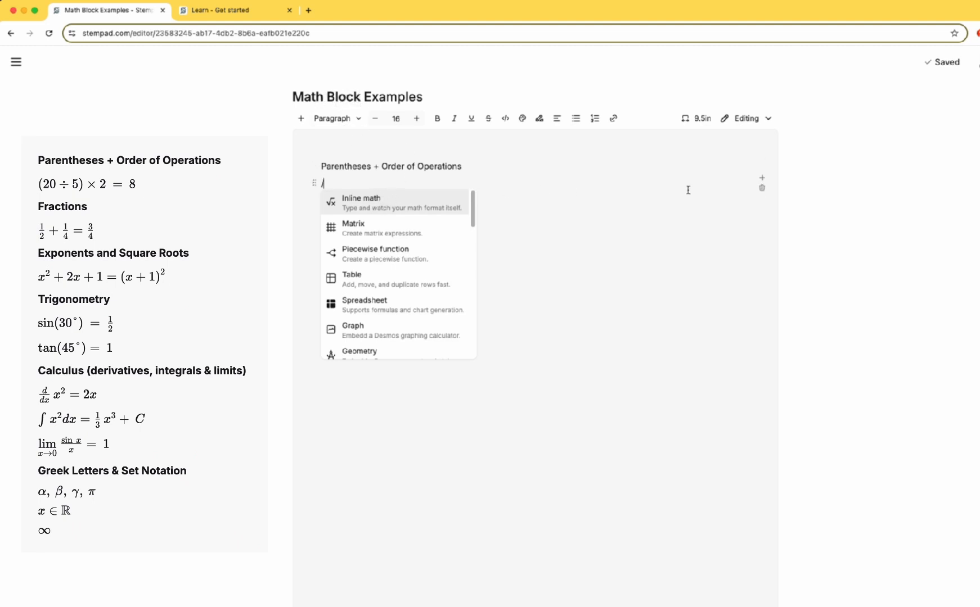
{"action": "type", "text": "math"}
{"action": "key", "text": "Return"}
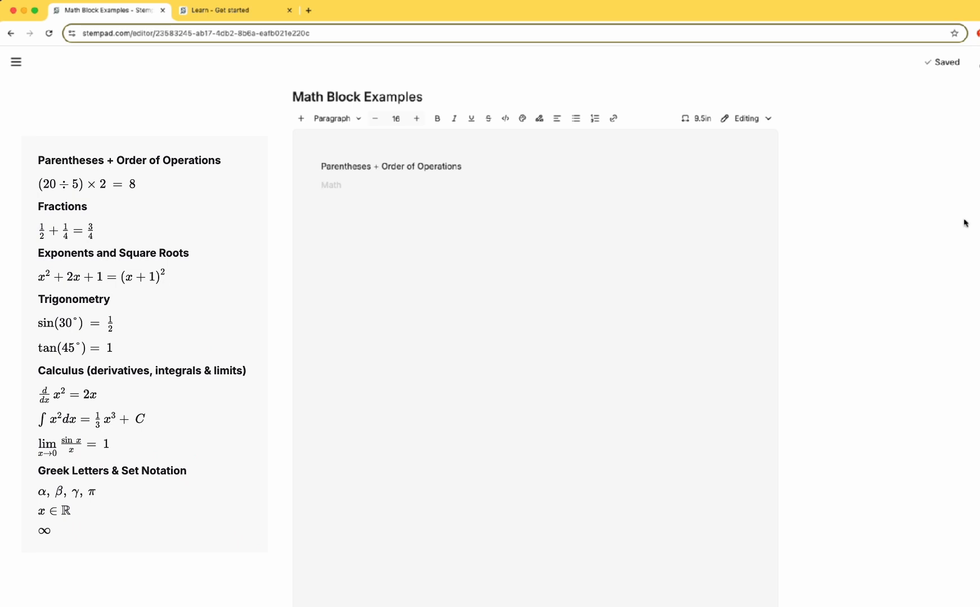
{"action": "type", "text": "("}
{"action": "type", "text": "20"}
{"action": "type", "text": " \\div "}
{"action": "type", "text": "5"}
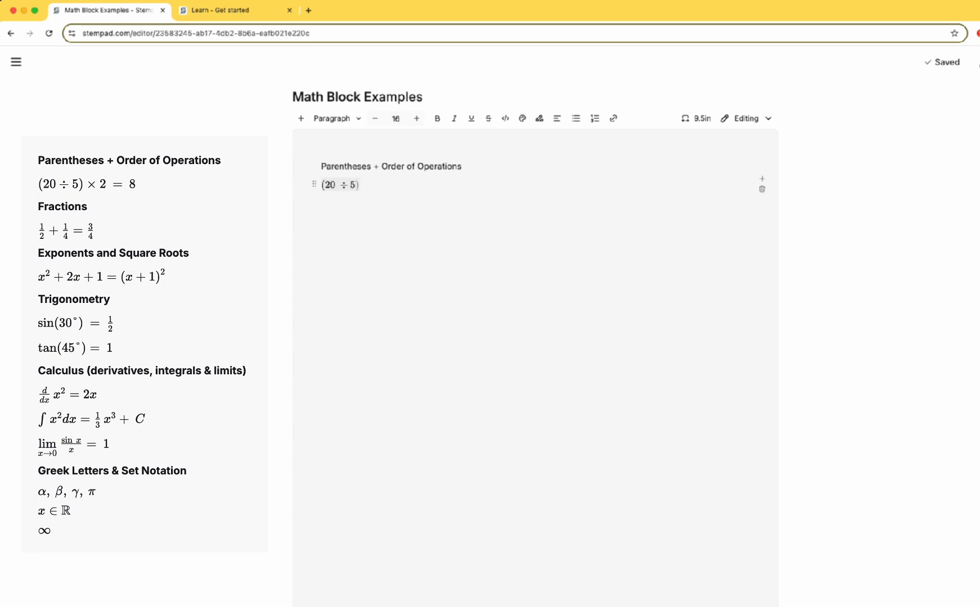
{"action": "type", "text": ")x"}
{"action": "key", "text": "BackSpace"}
{"action": "type", "text": "t"}
{"action": "type", "text": "imes"}
{"action": "type", "text": "2="}
{"action": "type", "text": "8"}
- Remove the extra space before the division sign in the equation and start a new line below it
{"action": "left_click", "coordinate": [362, 187]}
{"action": "left_click", "coordinate": [339, 185]}
{"action": "key", "text": "BackSpace"}
{"action": "left_click", "coordinate": [418, 185]}
{"action": "key", "text": "Return"}
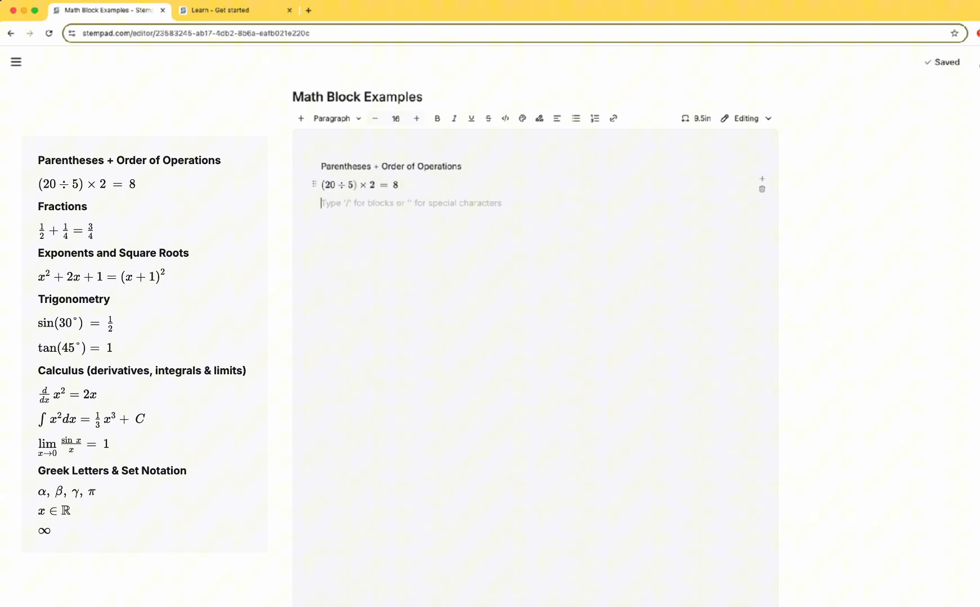
- Make the heading "Parentheses + Order of Operations" bold and return to the empty line below the equation
{"action": "left_click", "coordinate": [459, 165]}
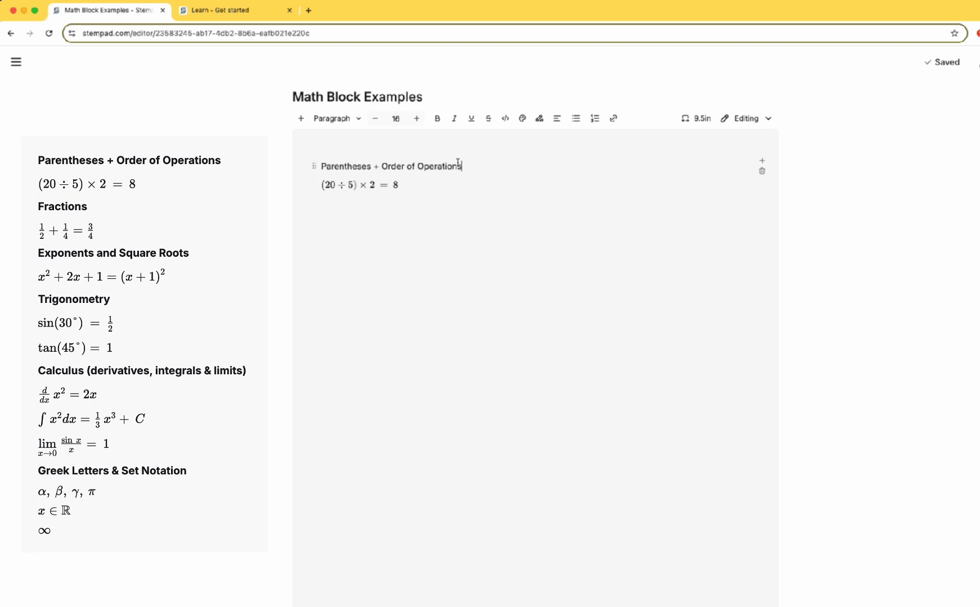
{"action": "left_click_drag", "start_coordinate": [458, 164], "coordinate": [320, 166]}
{"action": "key", "text": "ctrl+b"}
{"action": "left_click", "coordinate": [353, 199]}
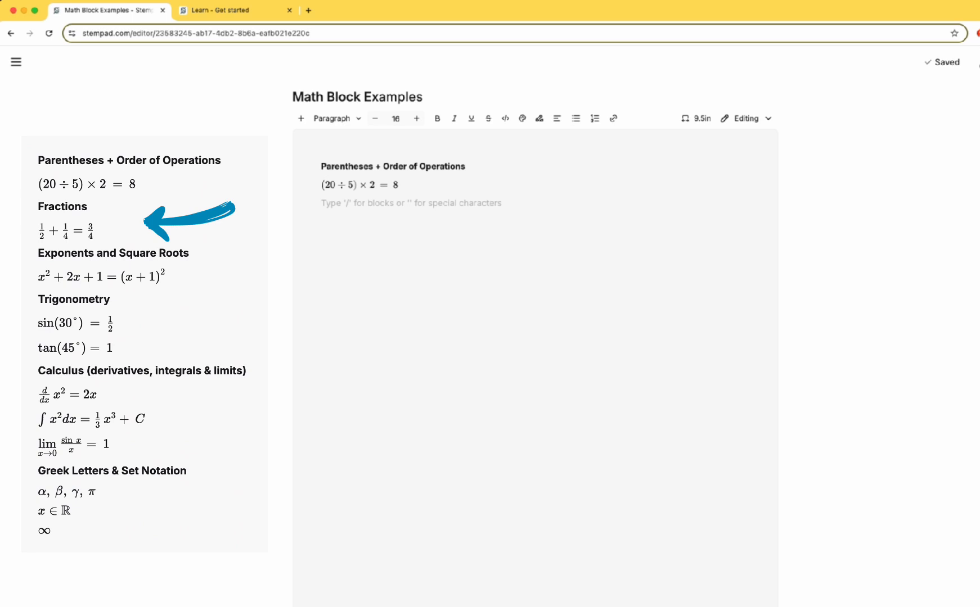
- Add the bold heading "Fractions" below the first equation and start a new line
{"action": "key", "text": "ctrl+b"}
{"action": "type", "text": "Fractions"}
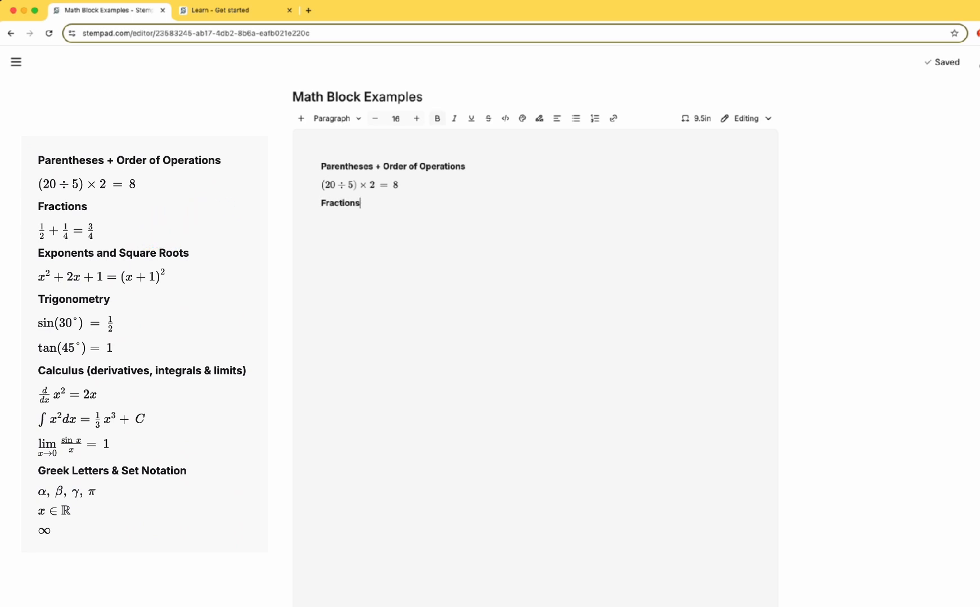
{"action": "key", "text": "Return"}
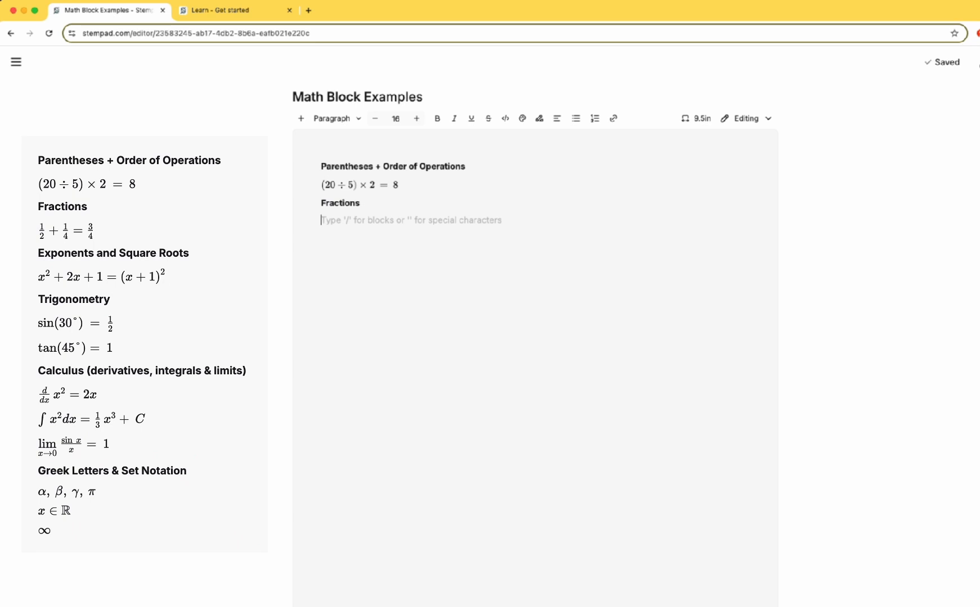
- Insert an inline math block under the "Fractions" heading and enter the stacked fraction 1/2
{"action": "type", "text": "/math"}
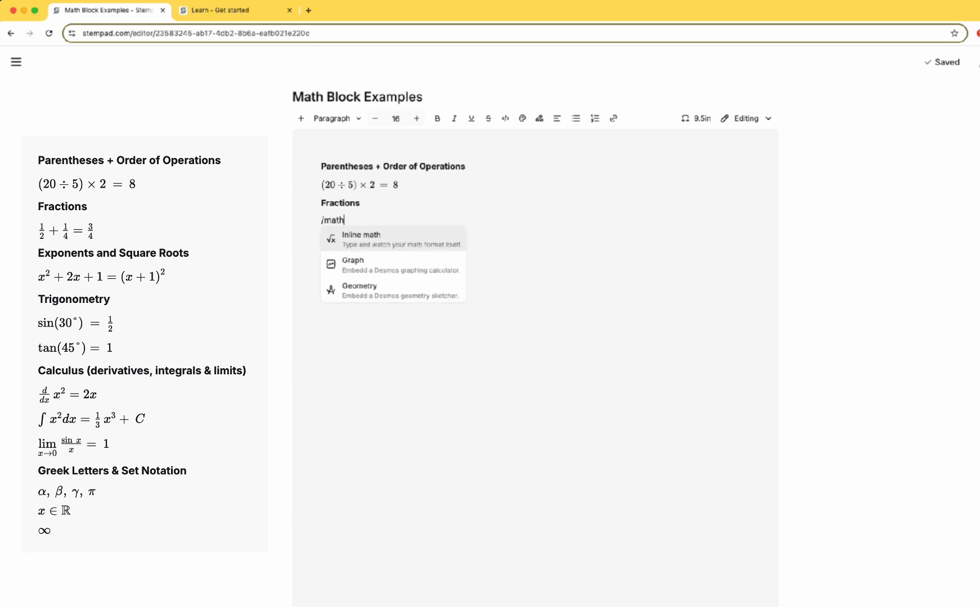
{"action": "key", "text": "Return"}
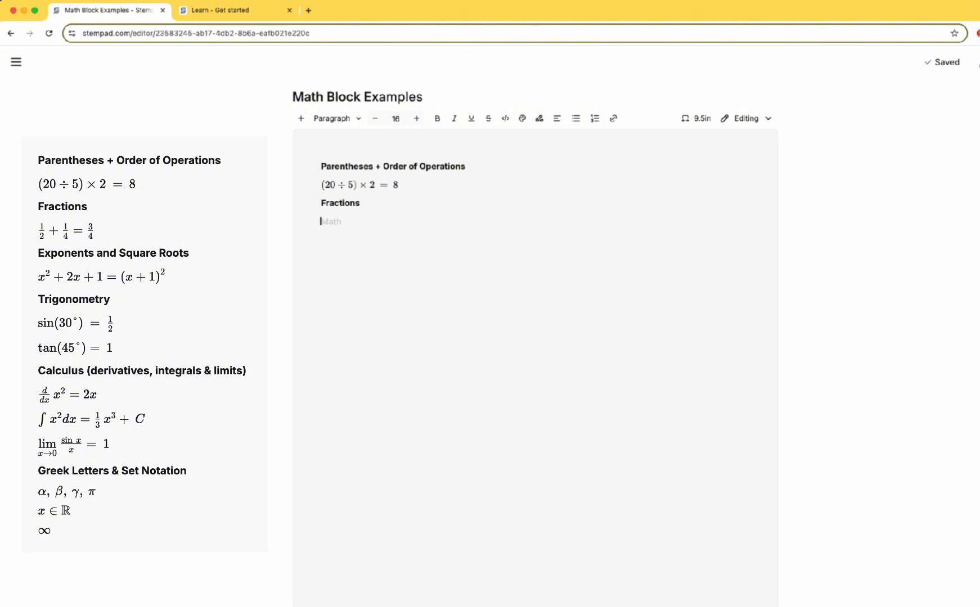
{"action": "type", "text": "frac"}
{"action": "type", "text": "1"}
{"action": "key", "text": "Tab"}
{"action": "type", "text": "2"}
{"action": "key", "text": "Tab"}
{"action": "key", "text": "Right"}
- Continue the fraction equation with + 1/4 = 3/4, entering both as stacked fractions
{"action": "type", "text": "+"}
{"action": "type", "text": "/"}
{"action": "type", "text": "1"}
{"action": "key", "text": "Tab"}
{"action": "type", "text": "4"}
{"action": "key", "text": "Tab"}
{"action": "type", "text": "=/"}
{"action": "type", "text": "3"}
{"action": "key", "text": "Tab"}
{"action": "type", "text": "4"}
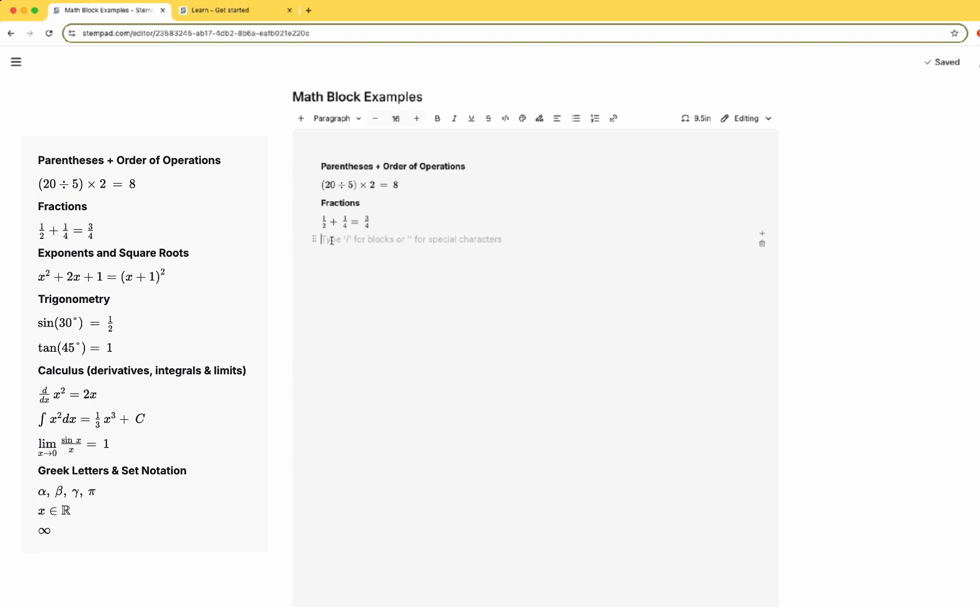
- Add the bold heading "Exponents and Square Roots" below the fraction equation and start a new line
{"action": "left_click", "coordinate": [316, 221]}
{"action": "left_click", "coordinate": [335, 241]}
{"action": "type", "text": "Exponents and"}
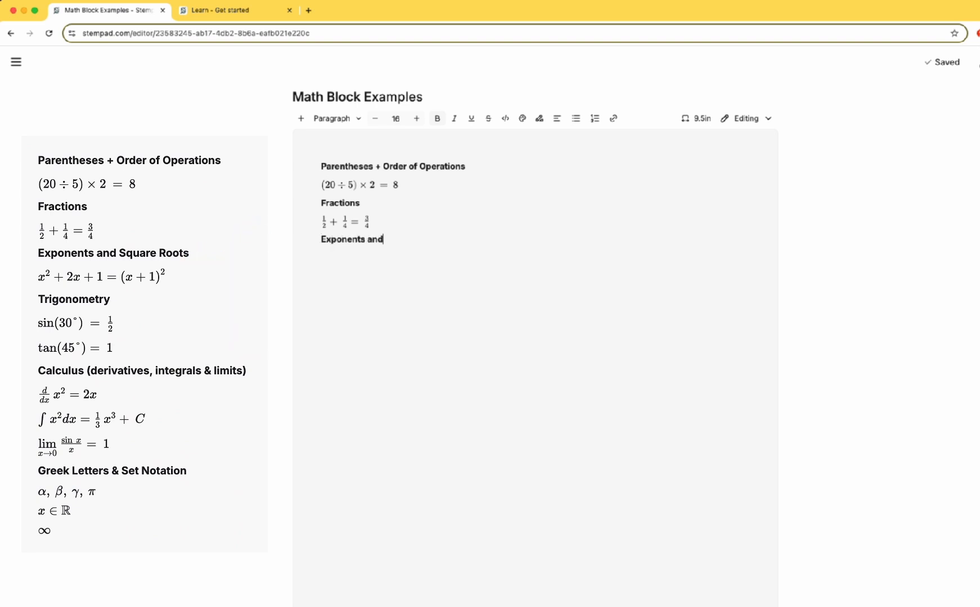
{"action": "type", "text": " Square Roots"}
{"action": "key", "text": "Return"}
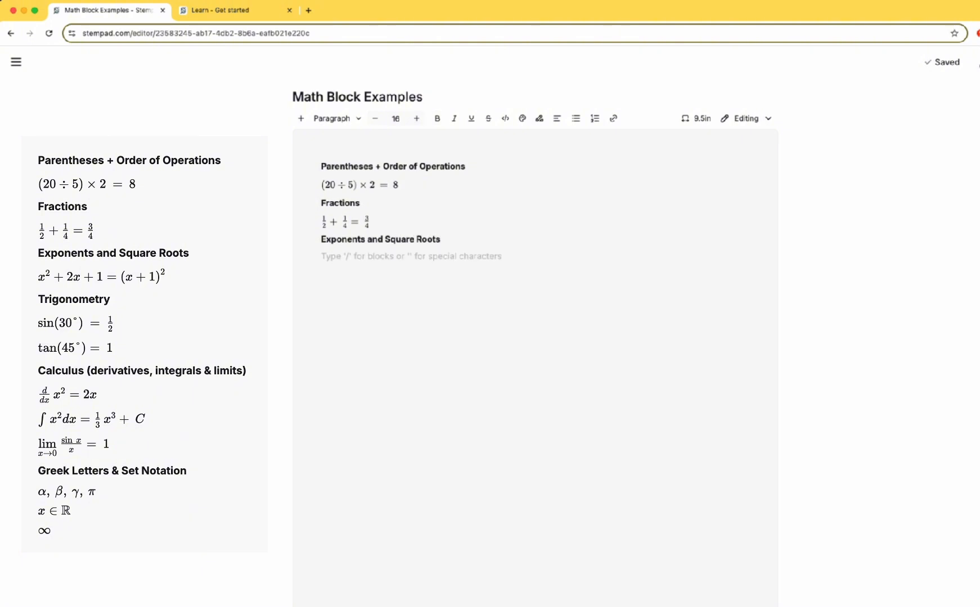
- Insert an inline math block under "Exponents and Square Roots" containing x² + 2x + 1 = (x + 1)²
{"action": "type", "text": "/math"}
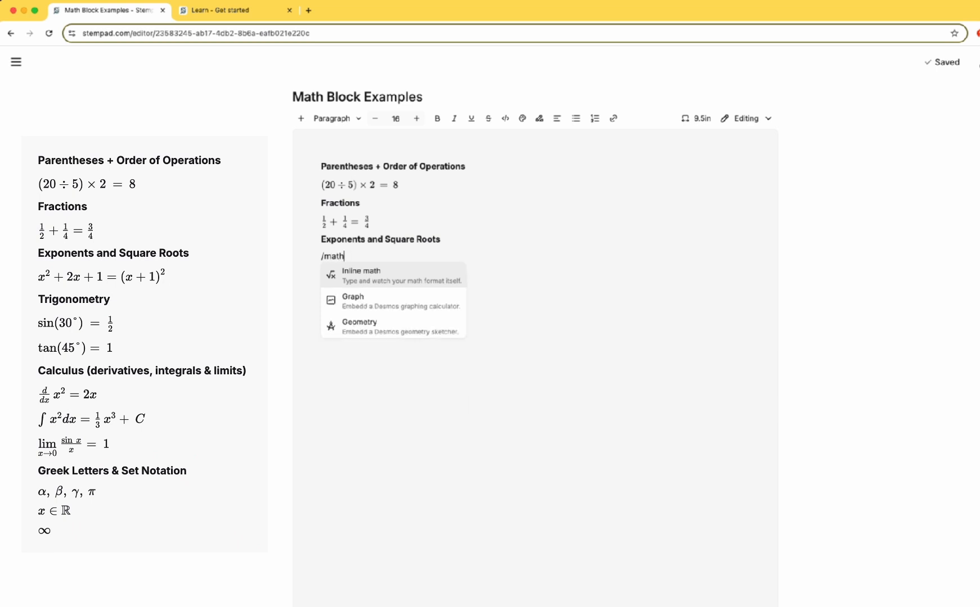
{"action": "key", "text": "Return"}
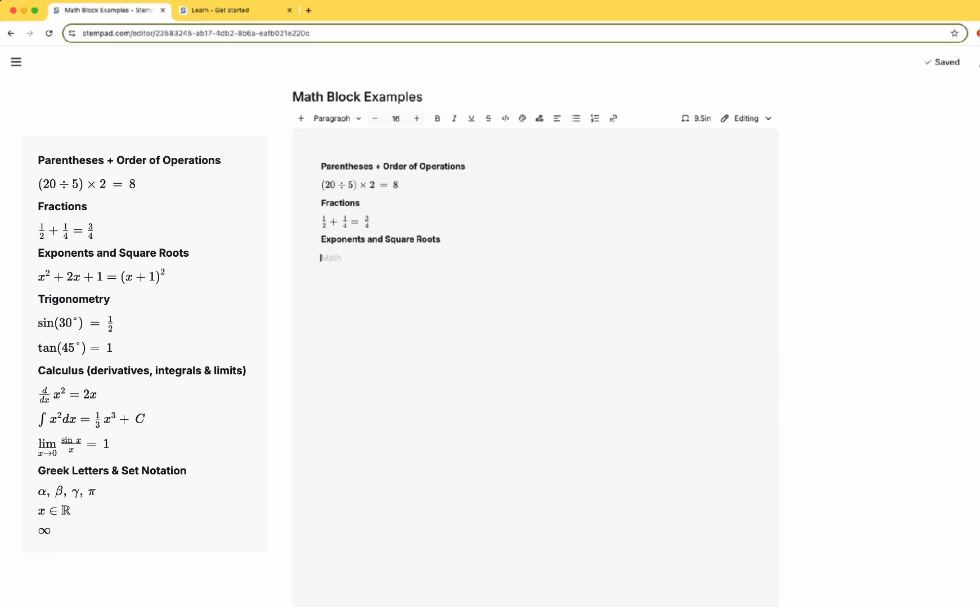
{"action": "type", "text": "x"}
{"action": "type", "text": "2+2x+1=(x+1)^2"}
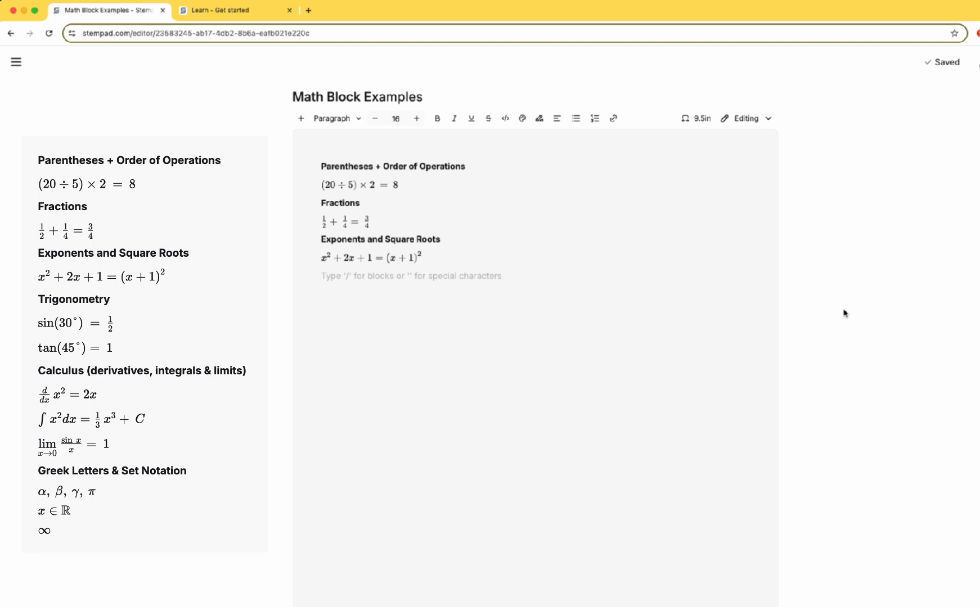
- Leave a blank line below the exponent equation and add the bold heading "Trigonometry"
{"action": "key", "text": "Return"}
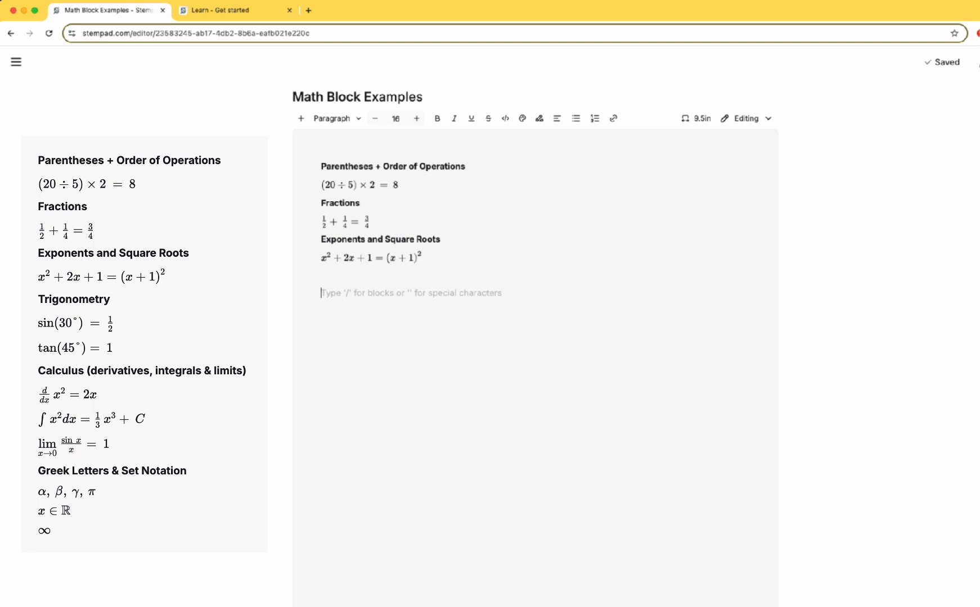
{"action": "key", "text": "ctrl+b"}
{"action": "type", "text": "Trigonometry"}
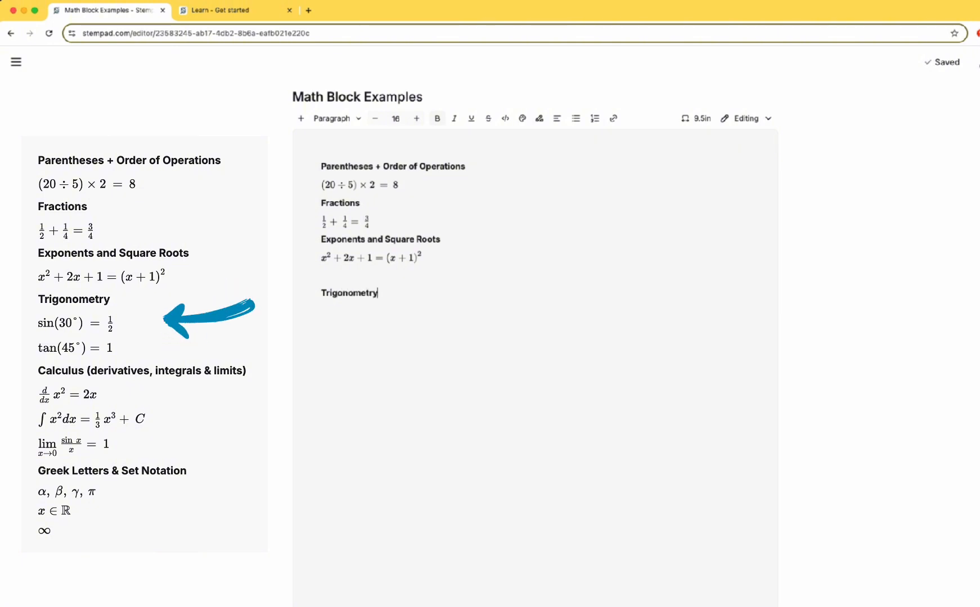
{"action": "key", "text": "Return"}
- Insert an inline math block under "Trigonometry" containing sin(30°) = 1/2, with 1/2 as a stacked fraction
{"action": "type", "text": "/"}
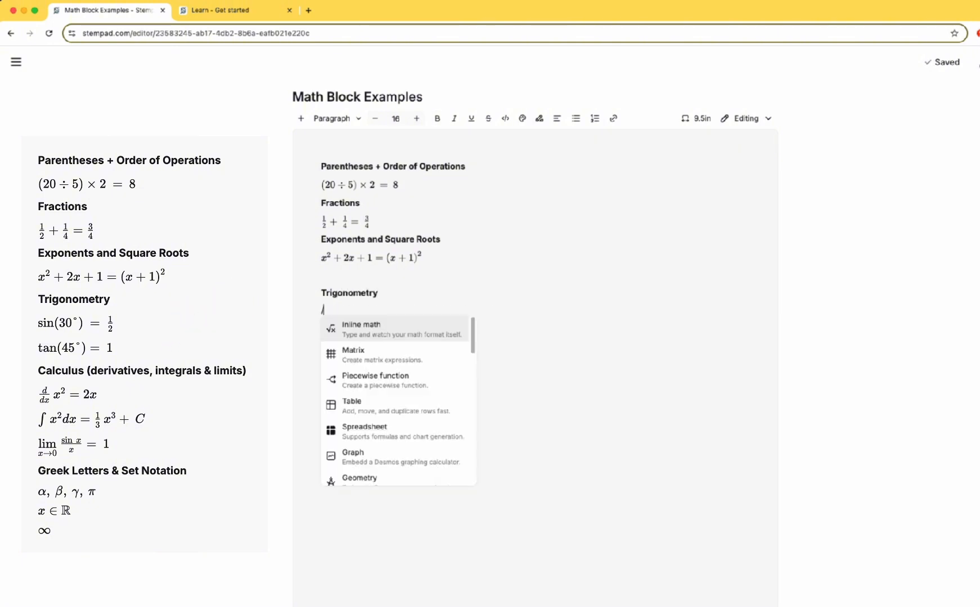
{"action": "key", "text": "Return"}
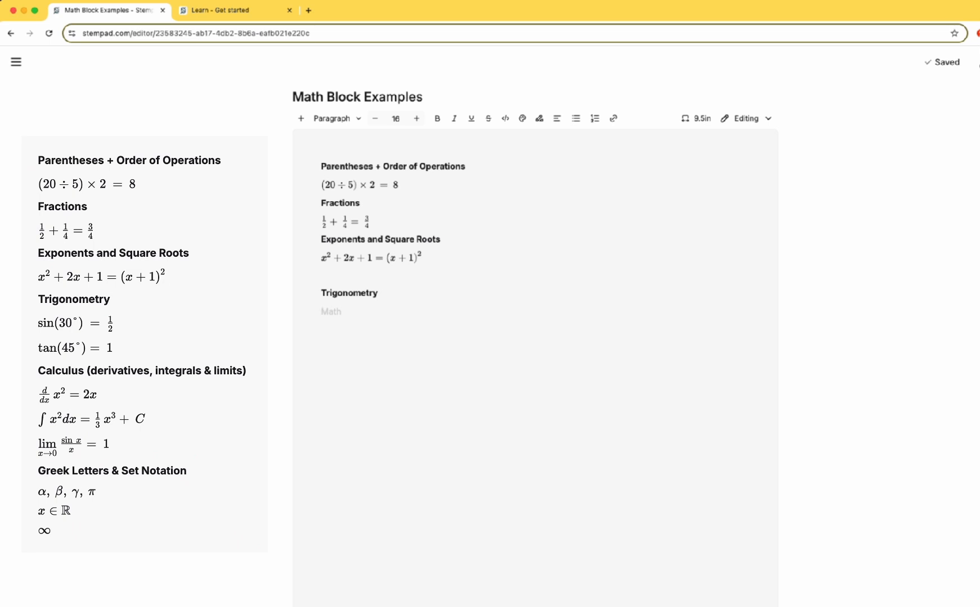
{"action": "type", "text": "sin(30"}
{"action": "type", "text": "°)=/1"}
{"action": "key", "text": "Down"}
{"action": "type", "text": "2"}
{"action": "key", "text": "Right"}
{"action": "left_click", "coordinate": [342, 330]}
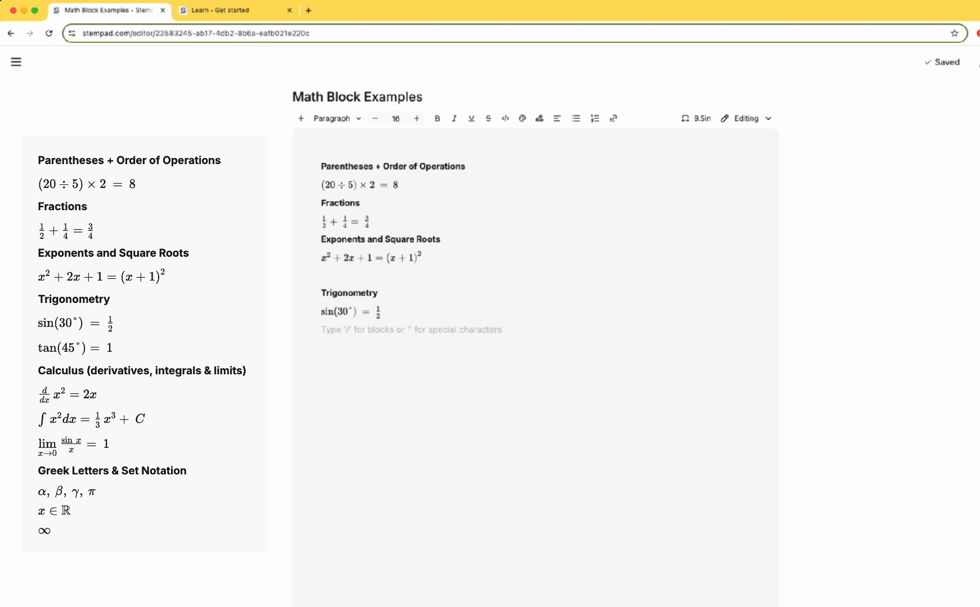
- Insert an inline math block below the sine equation containing tan(45°) = 1 and start a new line
{"action": "type", "text": "/"}
{"action": "key", "text": "Return"}
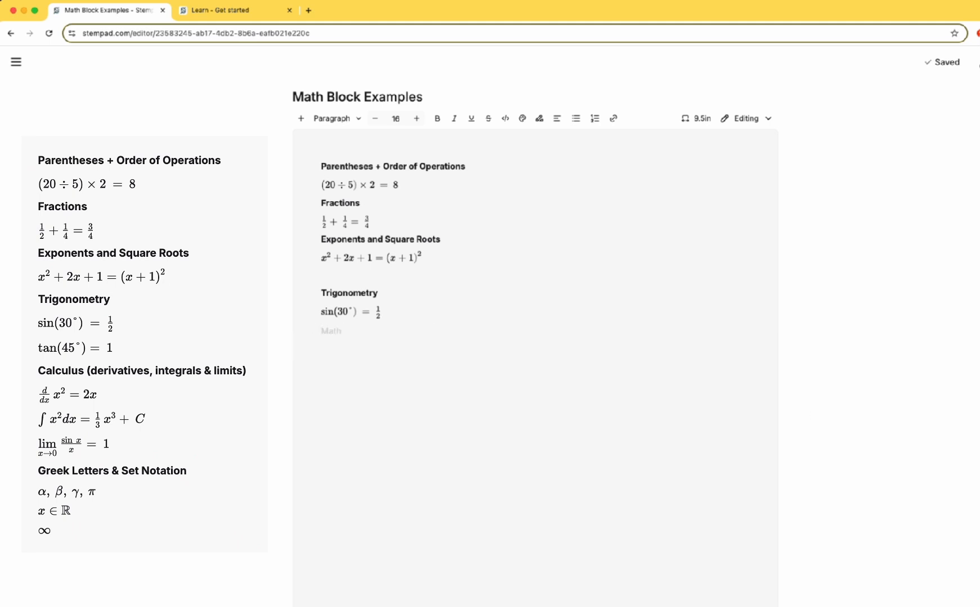
{"action": "type", "text": "tan(45°) = 1"}
{"action": "left_click_drag", "start_coordinate": [484, 327], "coordinate": [334, 332]}
{"action": "left_click", "coordinate": [401, 339]}
{"action": "key", "text": "Return"}
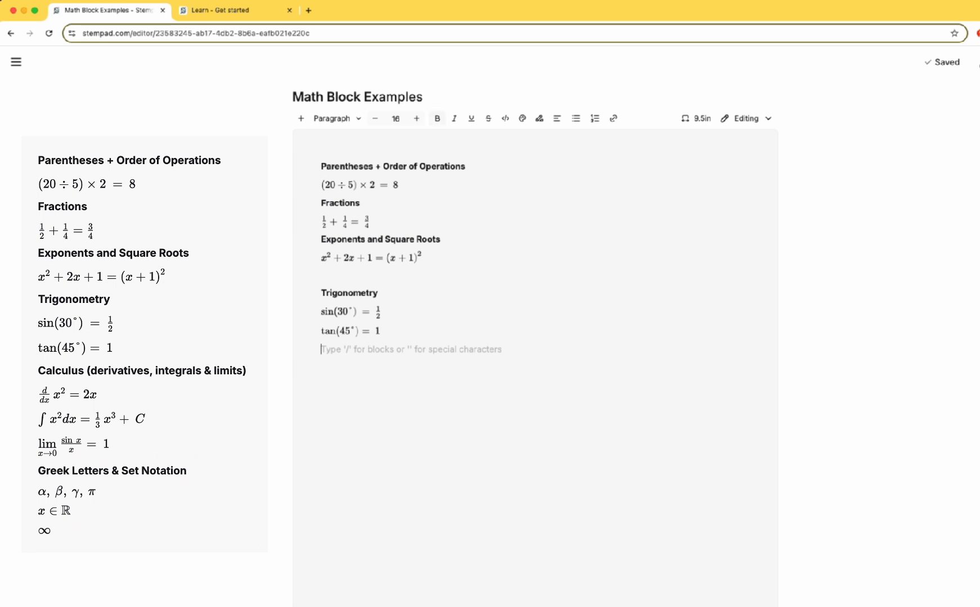
- Add the bold heading "Calculus (derivatives, integrals & limits)" below the tangent equation and start a new line
{"action": "type", "text": "Calcul"}
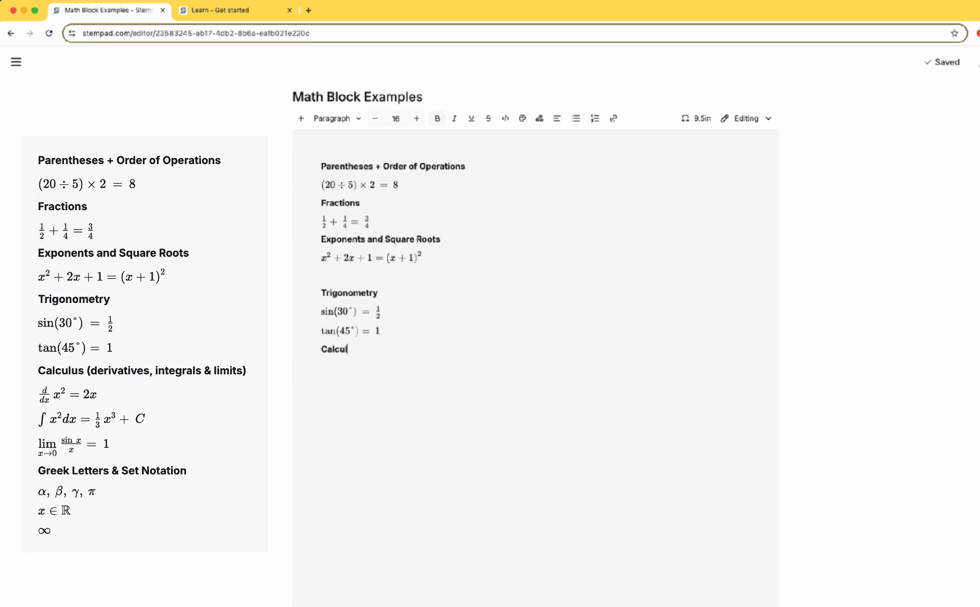
{"action": "type", "text": "us (deriv"}
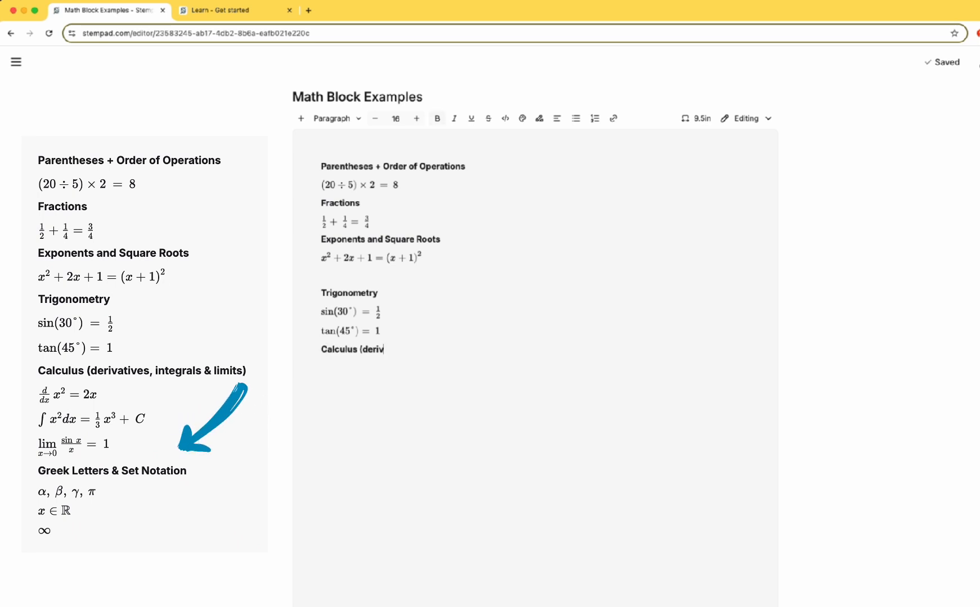
{"action": "type", "text": "atives, integ"}
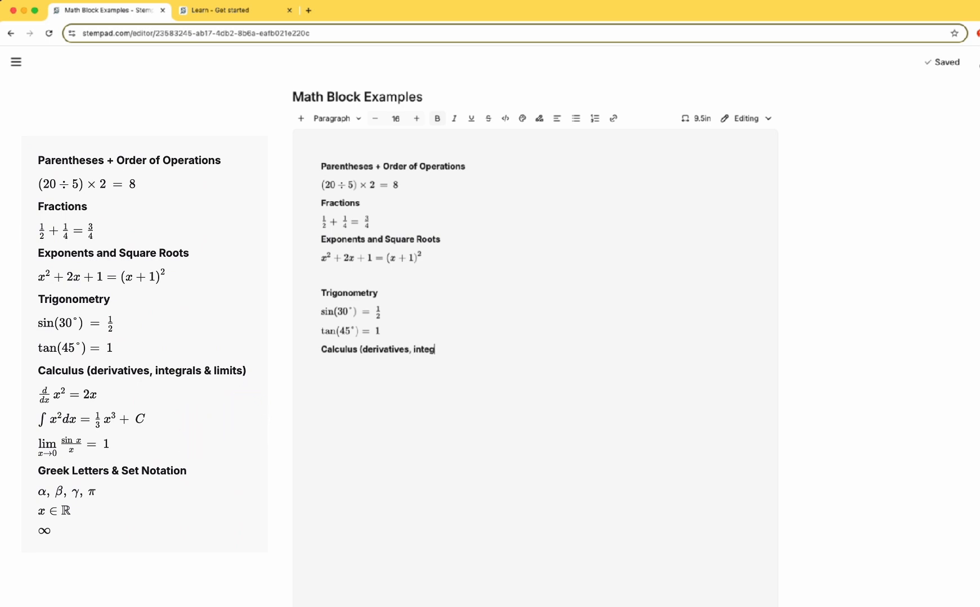
{"action": "type", "text": "rals & limits)"}
{"action": "key", "text": "Return"}
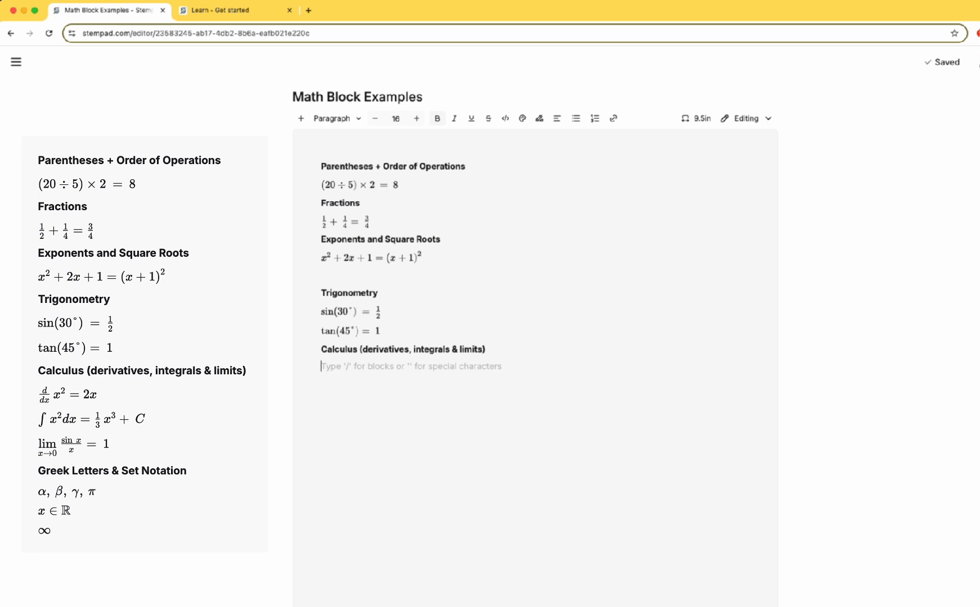
- Insert an inline math block under the Calculus heading containing d/dx x² = 2x, with d/dx as a stacked fraction, and start a new line
{"action": "type", "text": "/"}
{"action": "key", "text": "Down"}
{"action": "key", "text": "Return"}
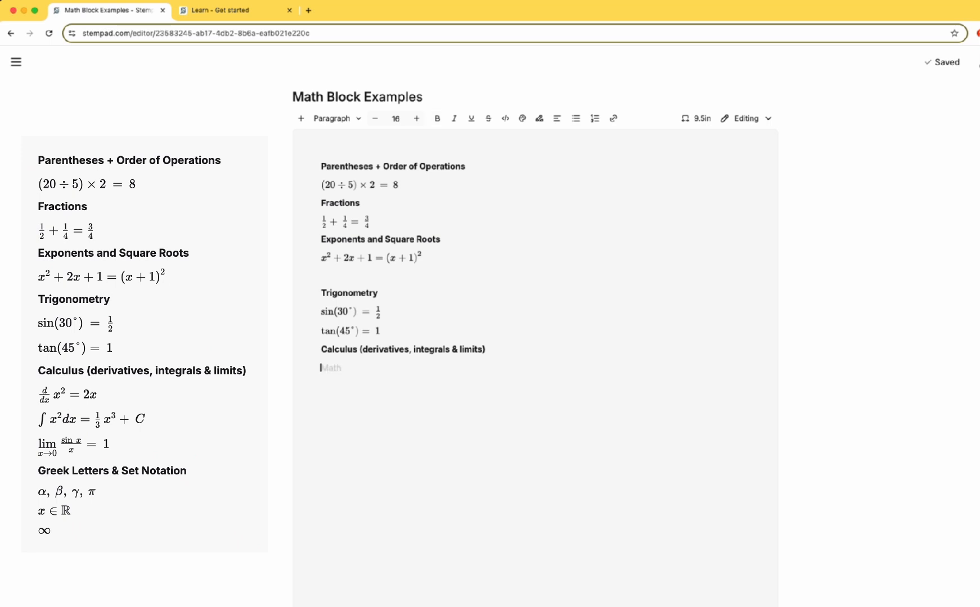
{"action": "type", "text": "/"}
{"action": "type", "text": "d"}
{"action": "key", "text": "Tab"}
{"action": "type", "text": "dx"}
{"action": "key", "text": "Tab"}
{"action": "type", "text": "x^2"}
{"action": "key", "text": "Right"}
{"action": "type", "text": "= 2x"}
{"action": "left_click", "coordinate": [478, 399]}
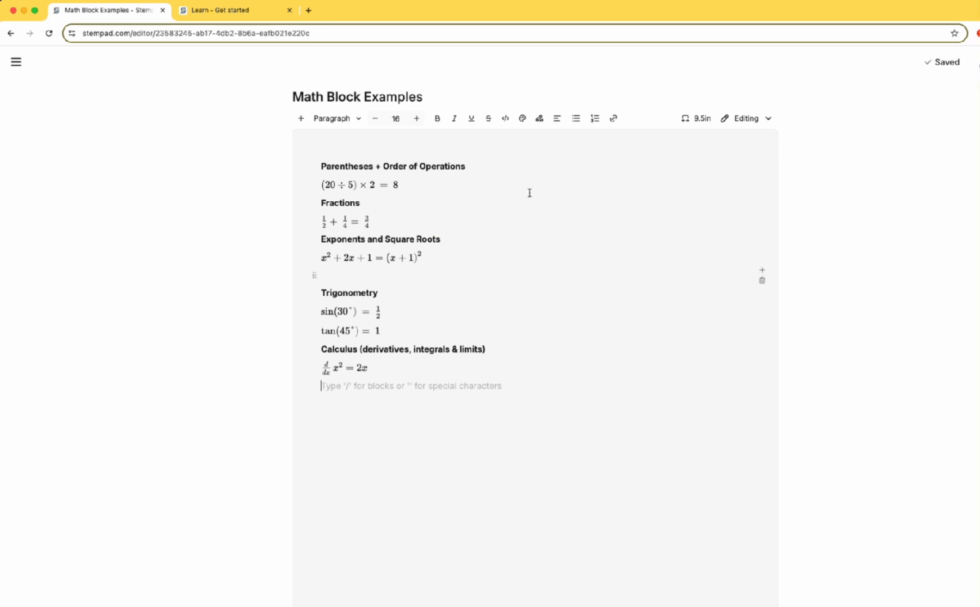
- Switch to the Learn site and find the keyword for the integral expression in the Math block documentation
{"action": "left_click", "coordinate": [241, 12]}
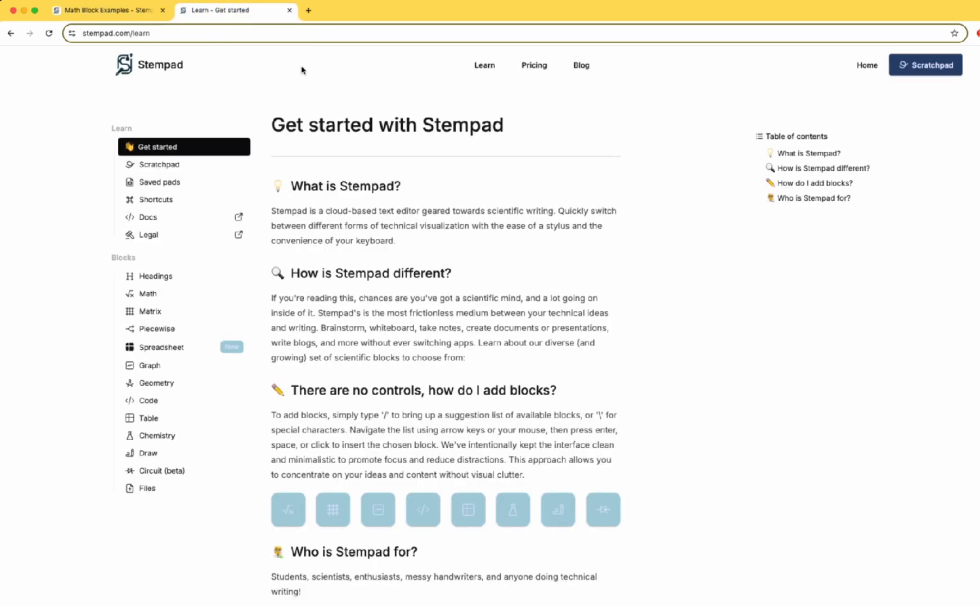
{"action": "left_click", "coordinate": [206, 33]}
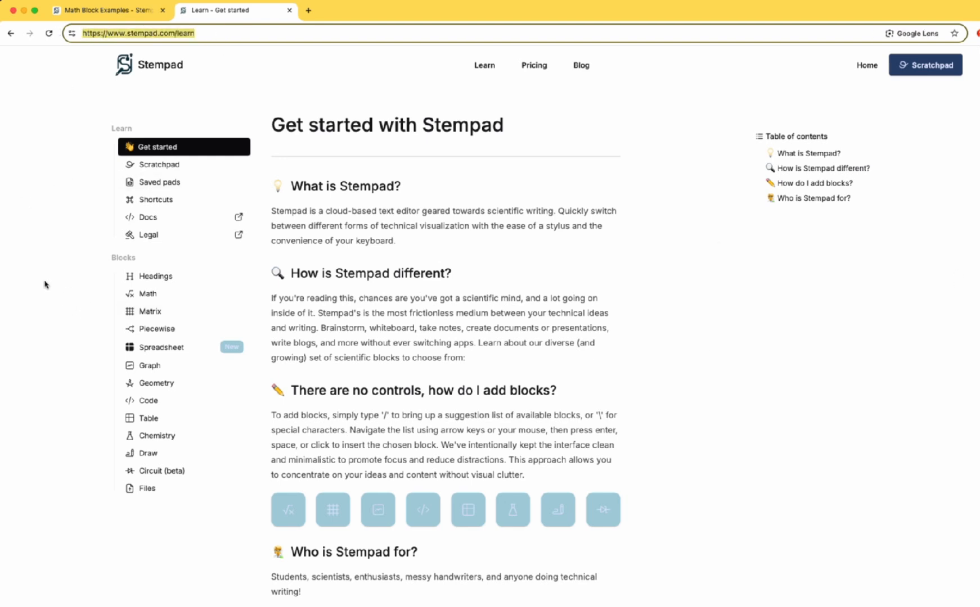
{"action": "left_click", "coordinate": [71, 275]}
{"action": "left_click", "coordinate": [157, 249]}
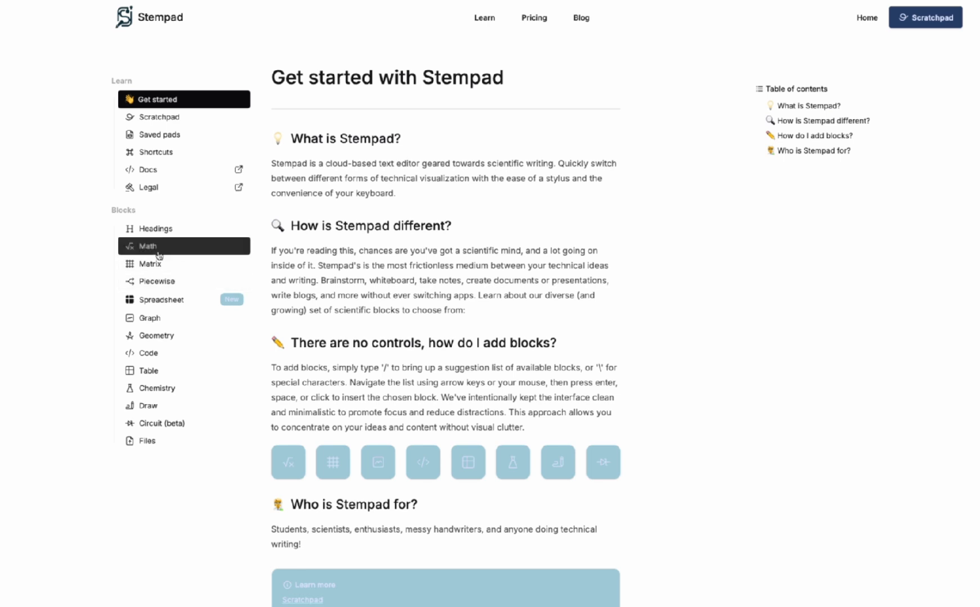
{"action": "scroll", "coordinate": [520, 385], "scroll_direction": "down", "scroll_amount": 1}
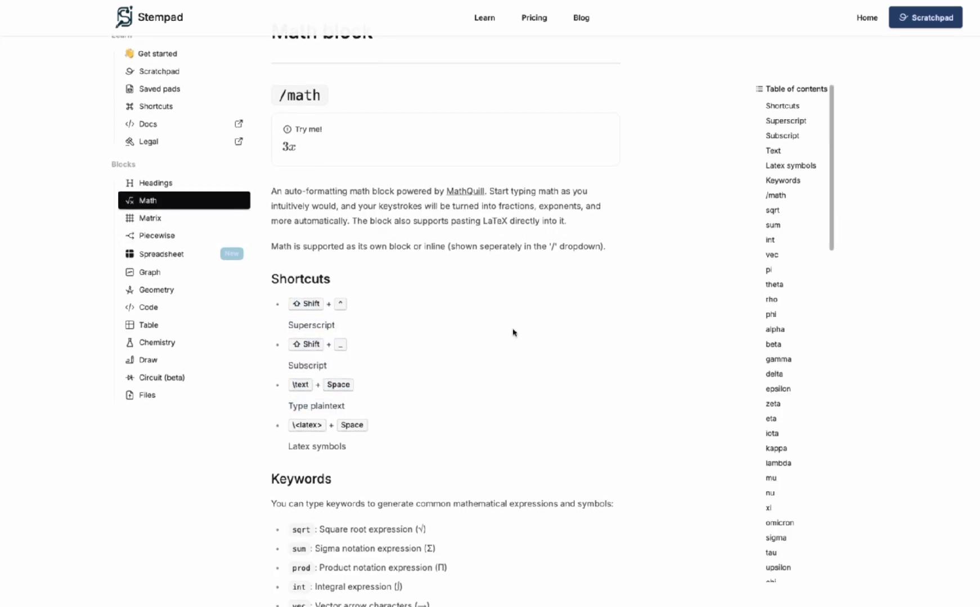
{"action": "key", "text": "ctrl+f"}
{"action": "type", "text": "inte"}
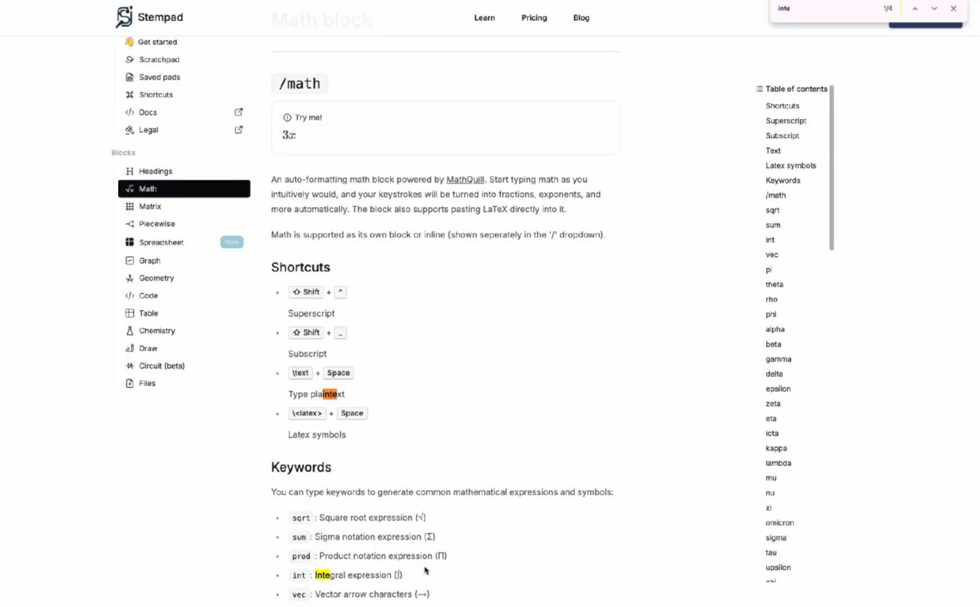
{"action": "left_click_drag", "start_coordinate": [401, 576], "coordinate": [292, 576]}
{"action": "left_click", "coordinate": [443, 577]}
{"action": "double_click", "coordinate": [299, 575]}
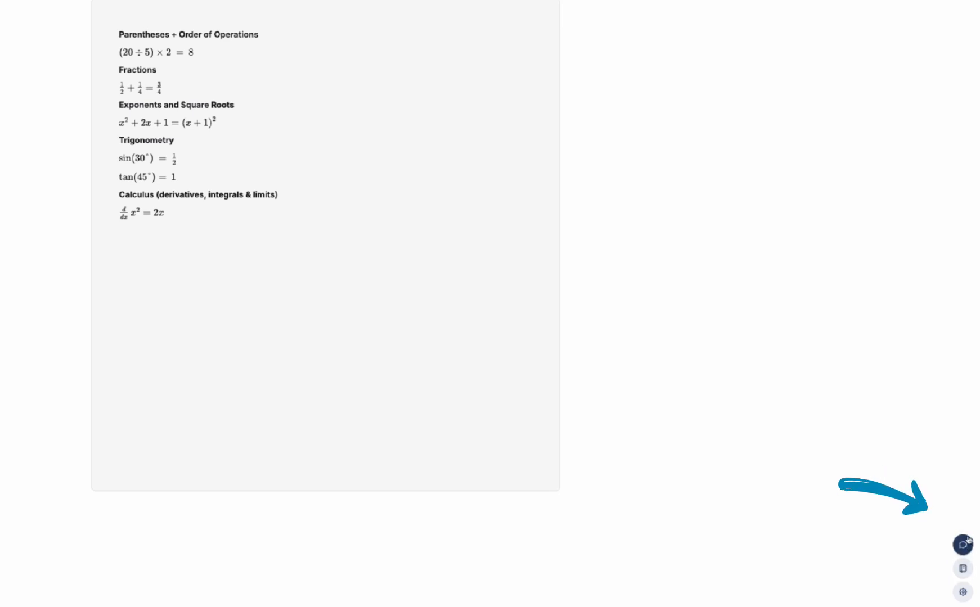
- Open the document's Learn reference and search it for "integral" to look up the math keyword
{"action": "left_click", "coordinate": [964, 569]}
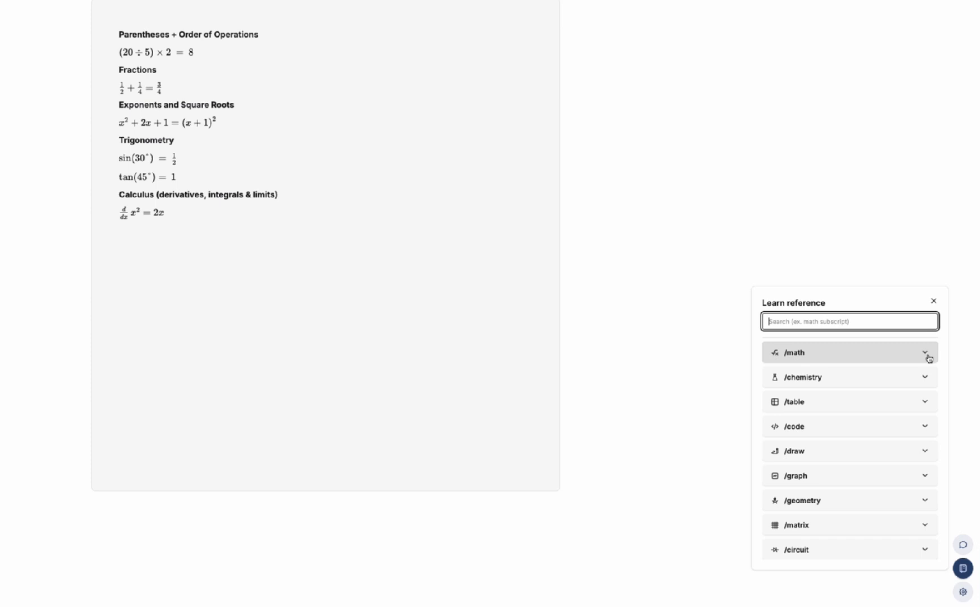
{"action": "type", "text": "integral"}
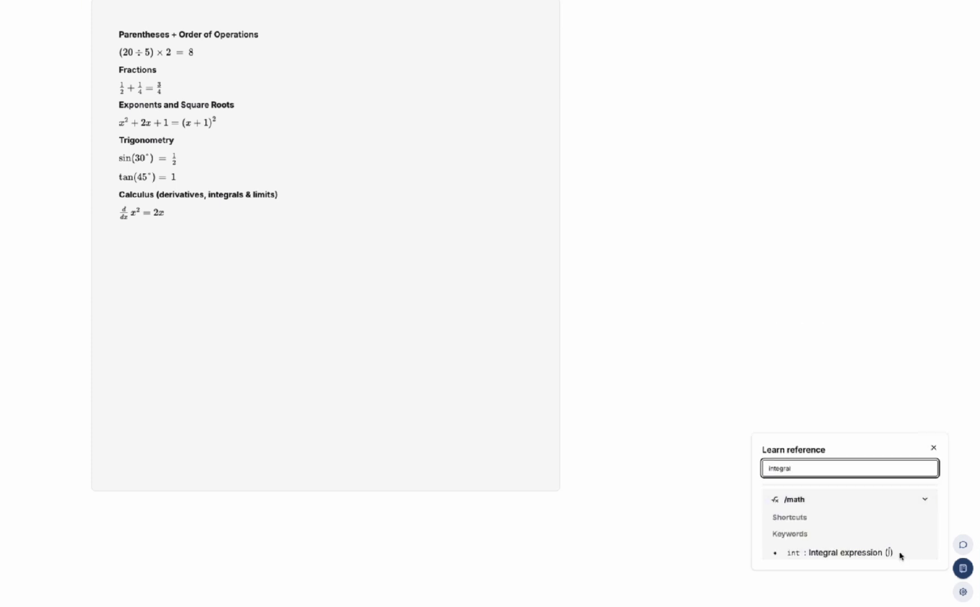
{"action": "double_click", "coordinate": [793, 554]}
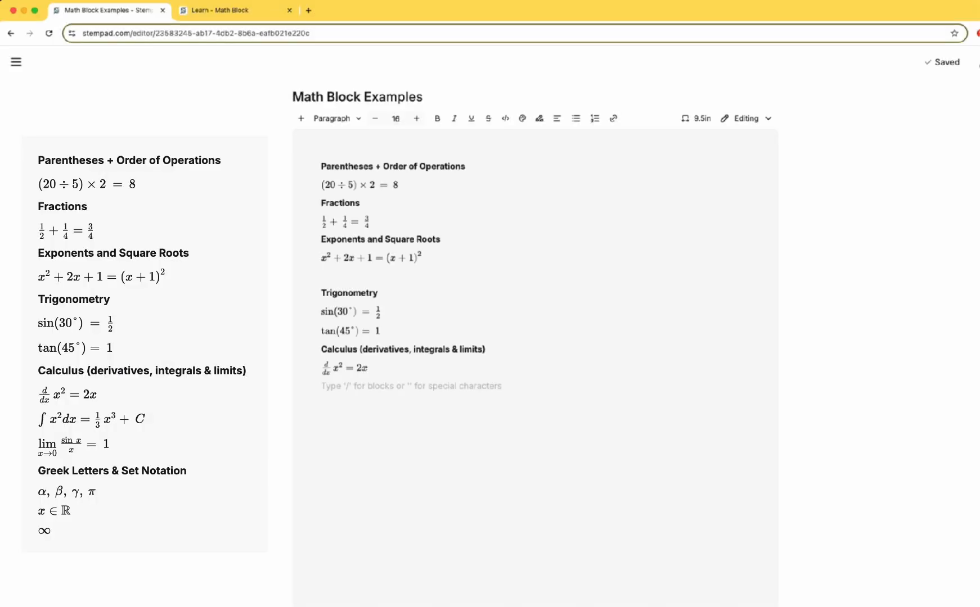
- Insert an inline math block below the derivative equation and enter an integral sign without limits
{"action": "type", "text": "/math"}
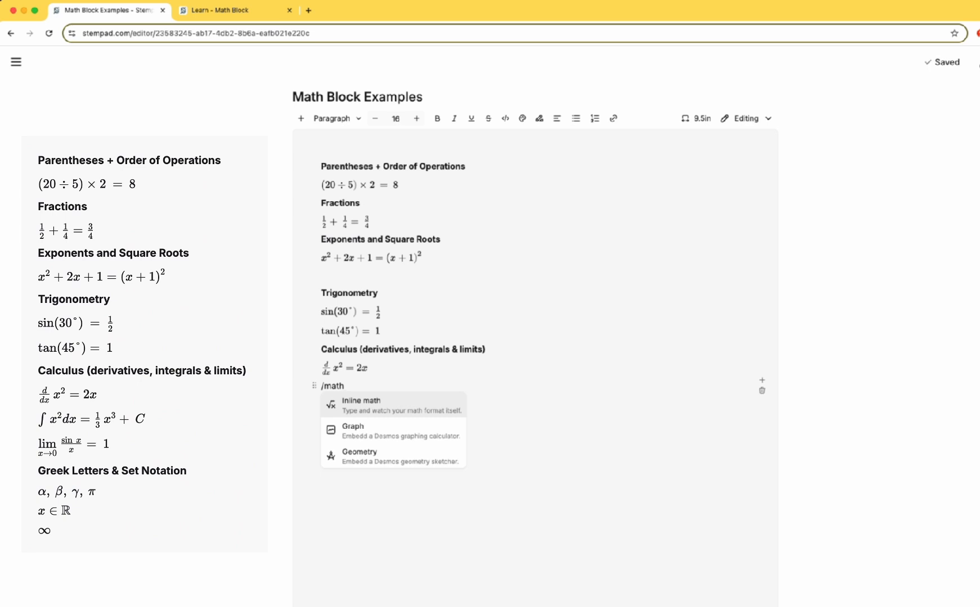
{"action": "key", "text": "Return"}
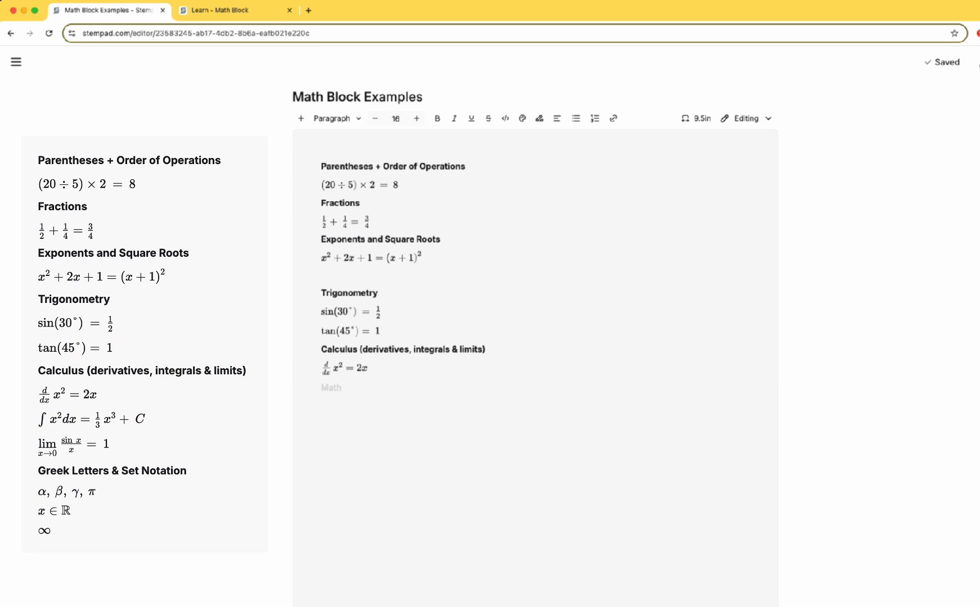
{"action": "type", "text": "int"}
{"action": "left_click", "coordinate": [339, 383]}
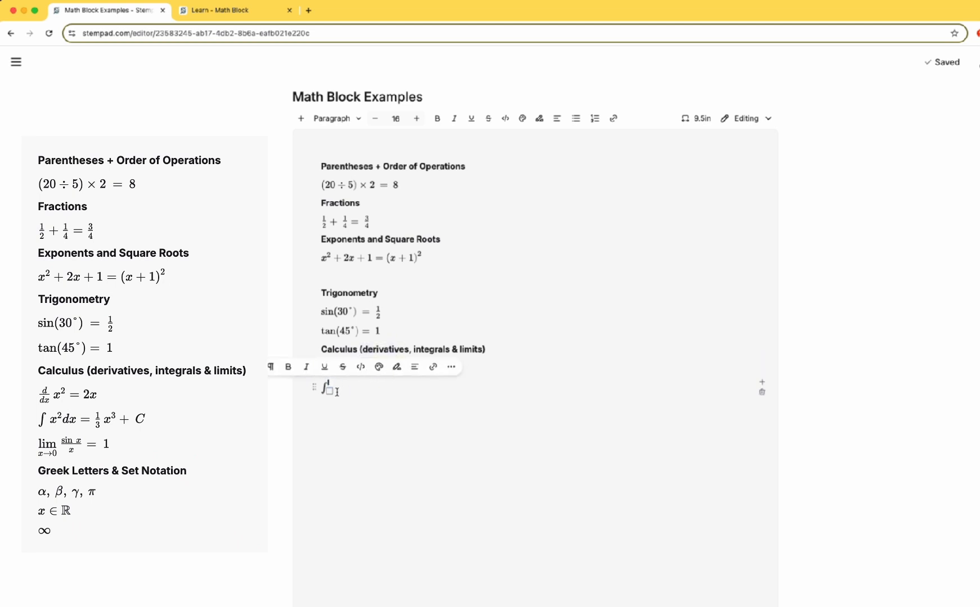
{"action": "key", "text": "Left"}
{"action": "key", "text": "Escape"}
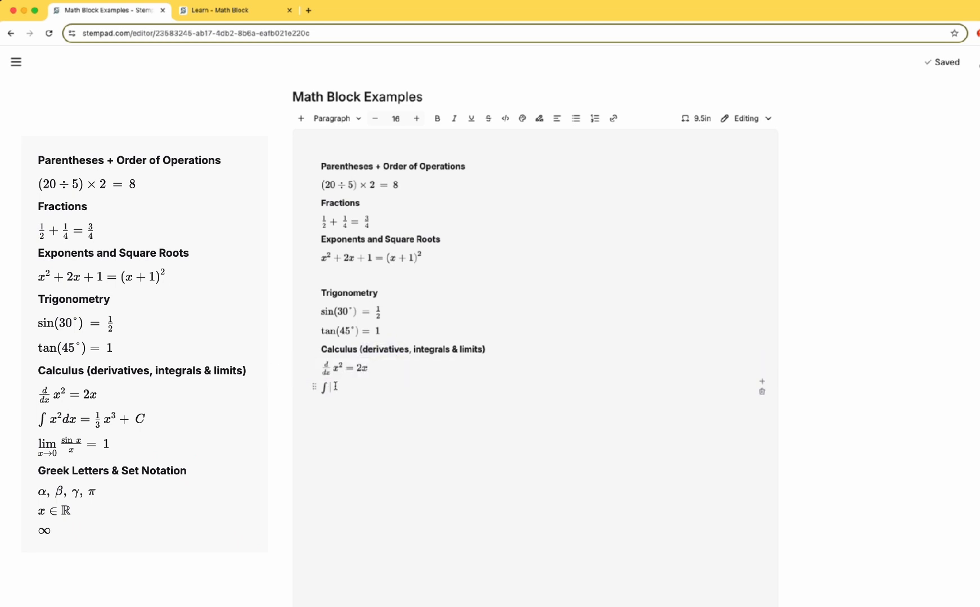
- Complete the integral equation with x²dx = 1/3 x³ + C, using a stacked fraction, and start a new line
{"action": "type", "text": "x^2dx=/1"}
{"action": "key", "text": "Down"}
{"action": "type", "text": "3"}
{"action": "key", "text": "Right"}
{"action": "type", "text": "x^3"}
{"action": "key", "text": "Right"}
{"action": "type", "text": "+C"}
{"action": "key", "text": "Return"}
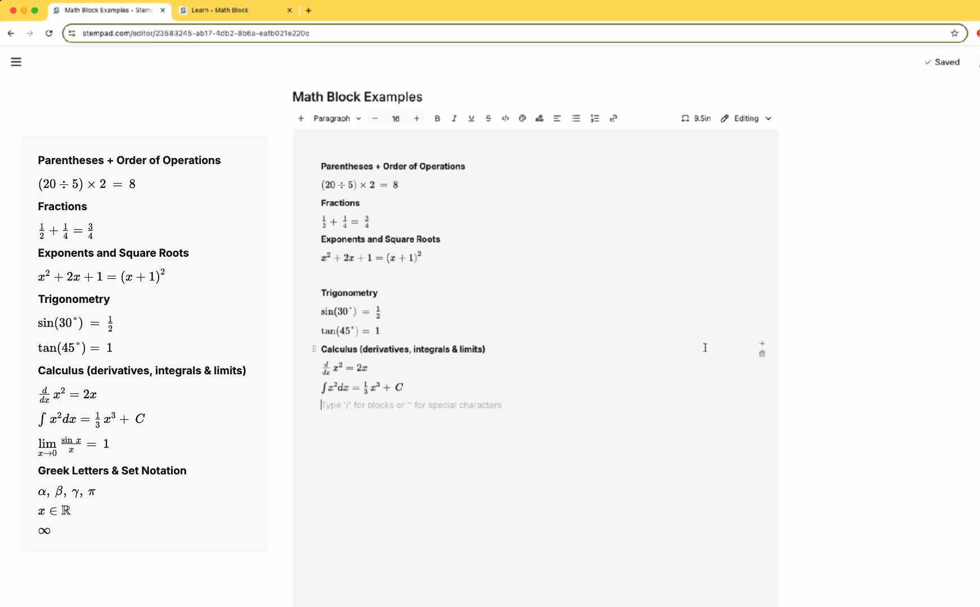
- Insert an inline math block below the integral equation and enter the limit expression lim with x→0 beneath it
{"action": "type", "text": "/"}
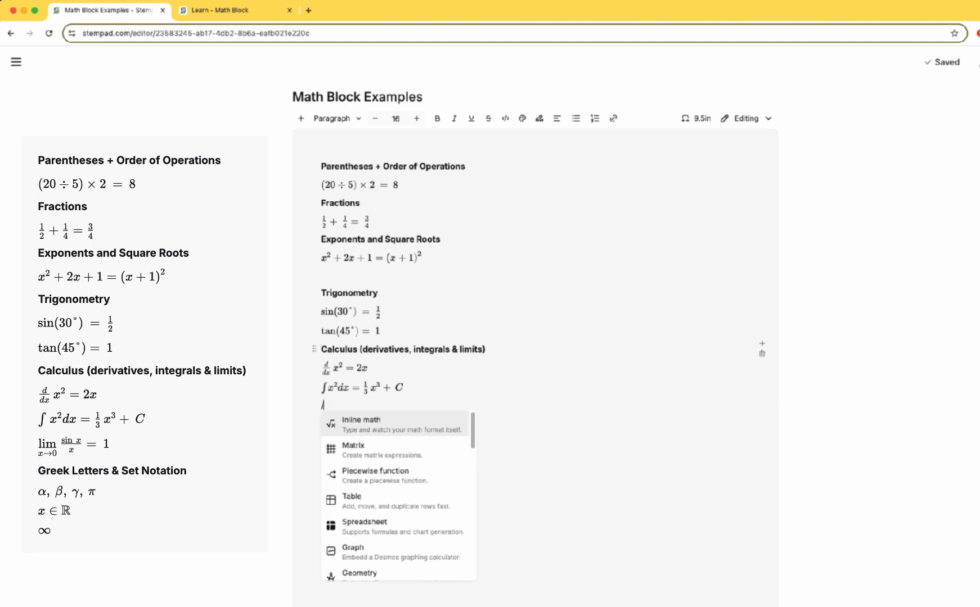
{"action": "key", "text": "Return"}
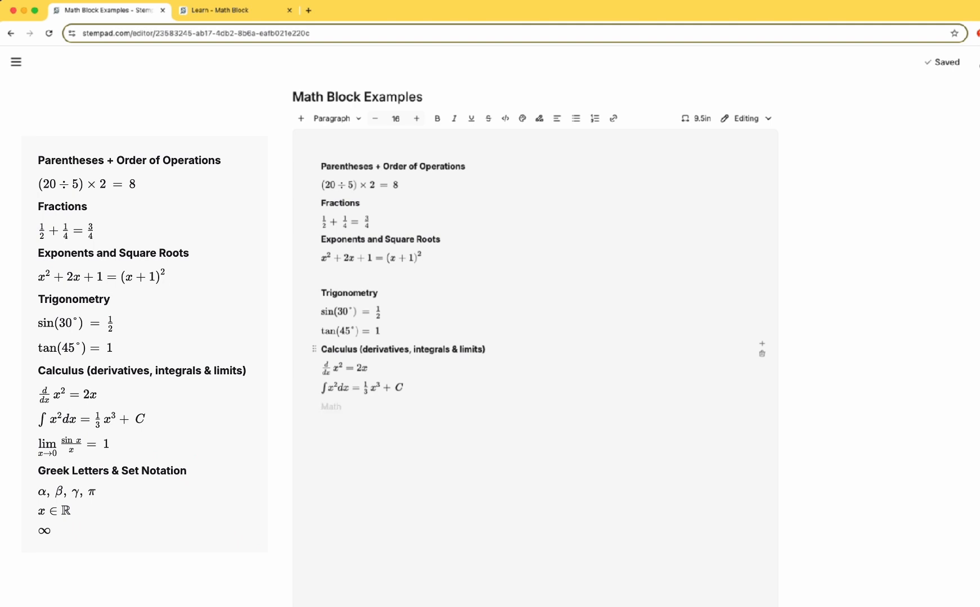
{"action": "type", "text": "lim"}
{"action": "type", "text": "x→"}
{"action": "key", "text": "Tab"}
{"action": "type", "text": "0 /"}
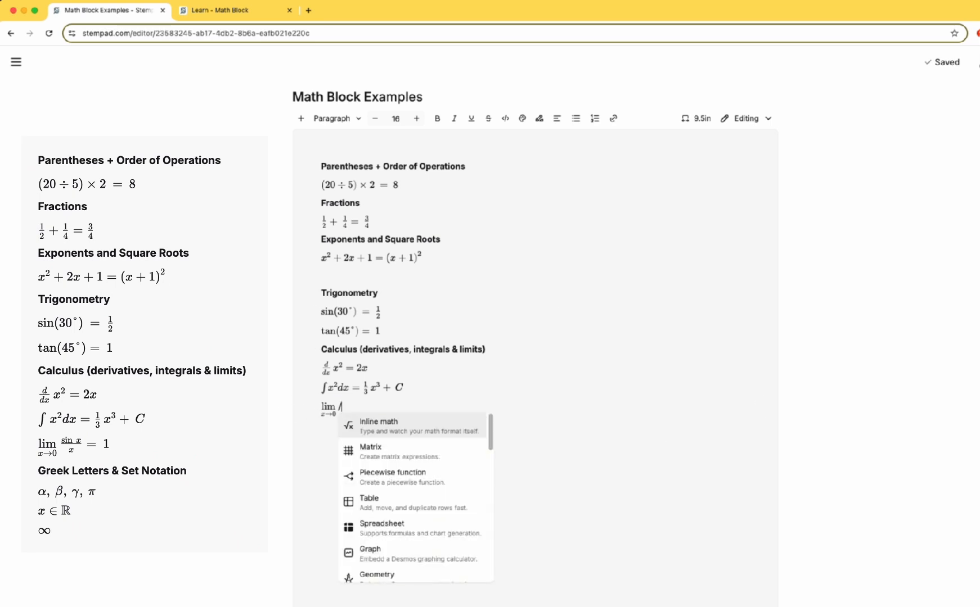
- Add the stacked fraction sin x over x after the limit and complete the equation with = 1
{"action": "key", "text": "Return"}
{"action": "type", "text": "/s"}
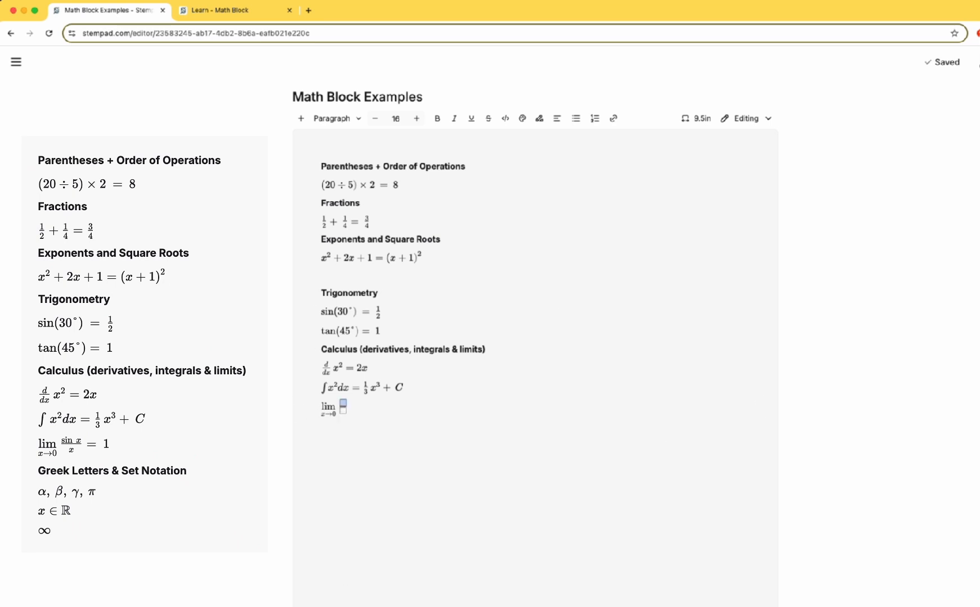
{"action": "type", "text": "in x/"}
{"action": "left_click", "coordinate": [355, 406]}
{"action": "type", "text": "x"}
{"action": "key", "text": "Right"}
{"action": "type", "text": "=1"}
- Delete the blank line above "Trigonometry" and start a new line below the limit equation
{"action": "left_click", "coordinate": [341, 276]}
{"action": "key", "text": "BackSpace"}
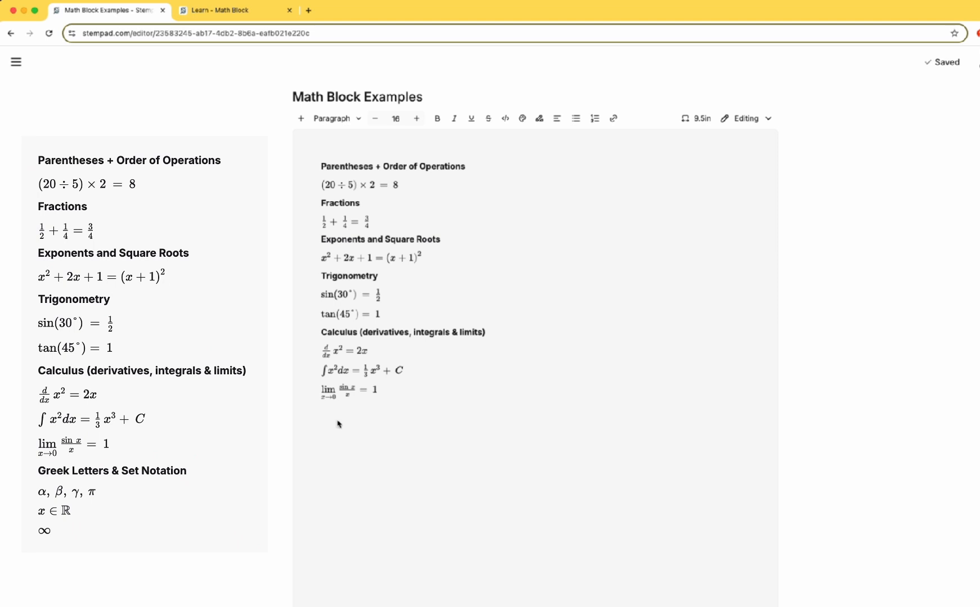
{"action": "left_click", "coordinate": [388, 390]}
{"action": "key", "text": "Return"}
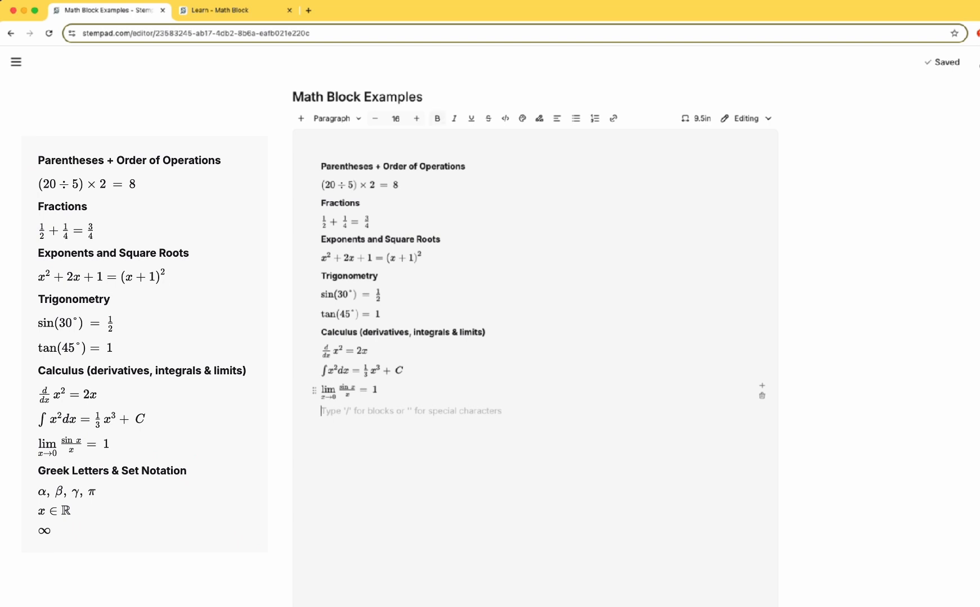
- Add the bold heading "Greek Letters & Set Notation" below the limit equation and start a new line
{"action": "type", "text": "Greek Letters"}
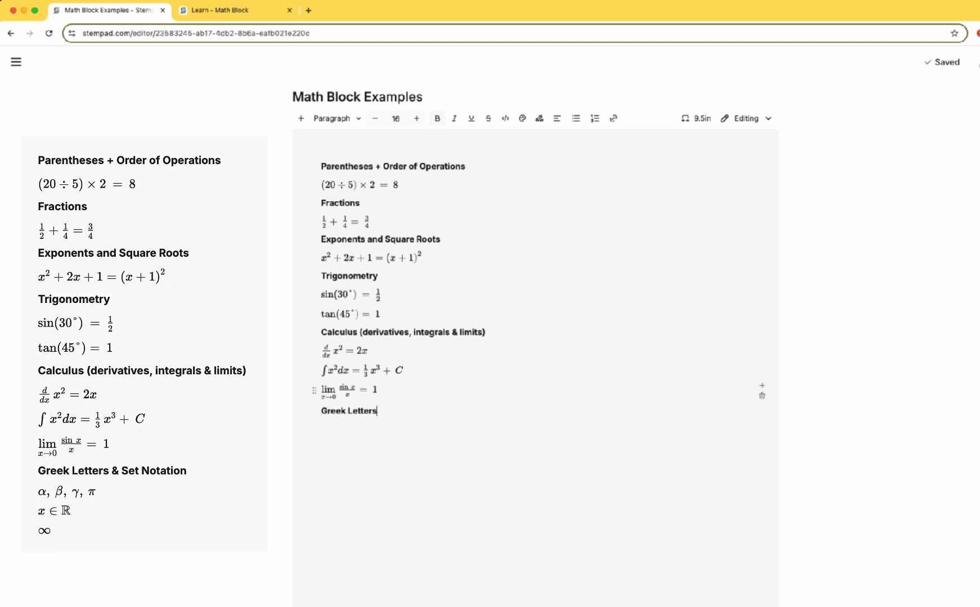
{"action": "type", "text": " & Set Notation"}
{"action": "key", "text": "Return"}
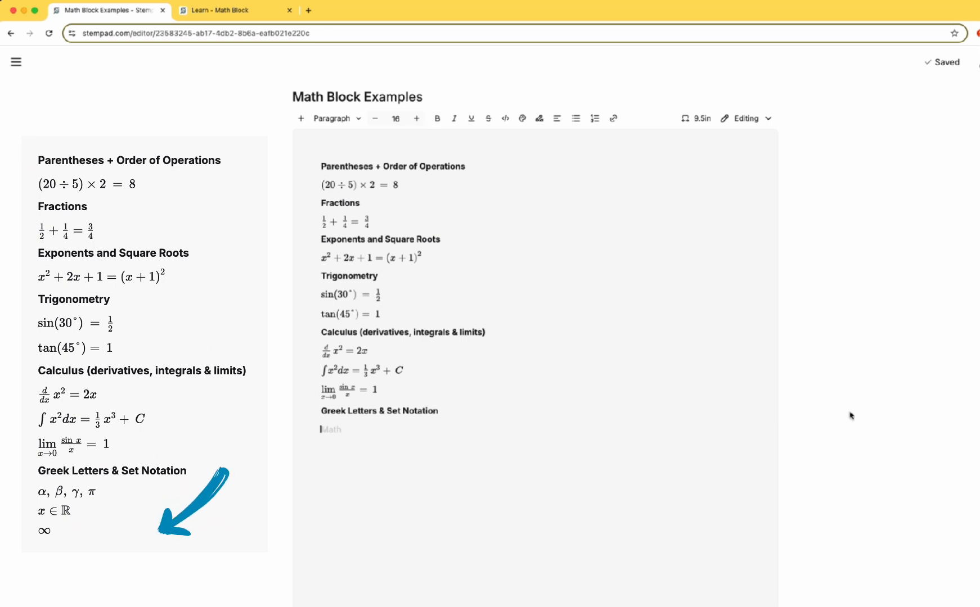
- Enter α, β, γ, π in the math block under "Greek Letters & Set Notation" and begin a second row with x
{"action": "type", "text": "alpha"}
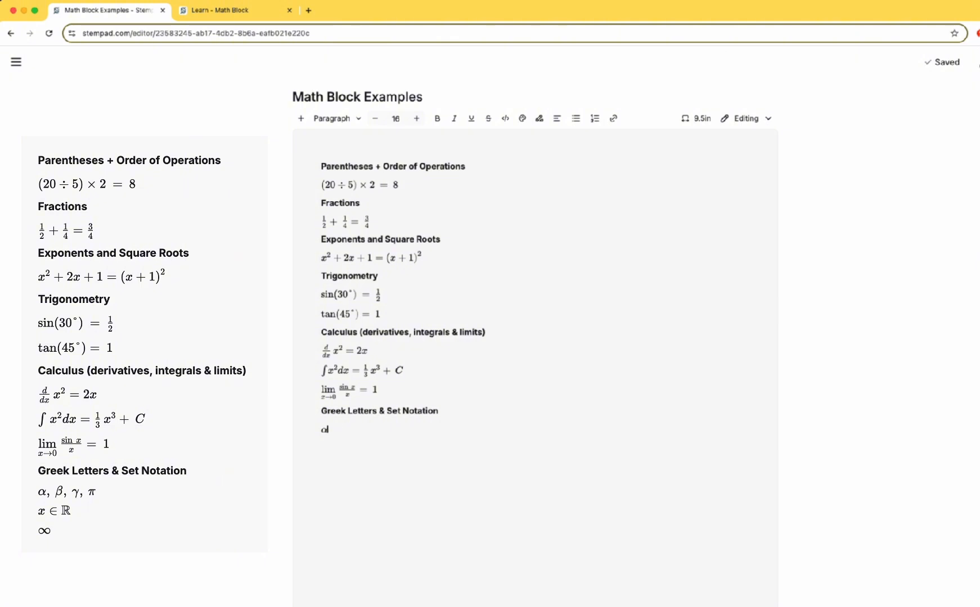
{"action": "type", "text": ",beta,gamma,pi"}
{"action": "key", "text": "Return"}
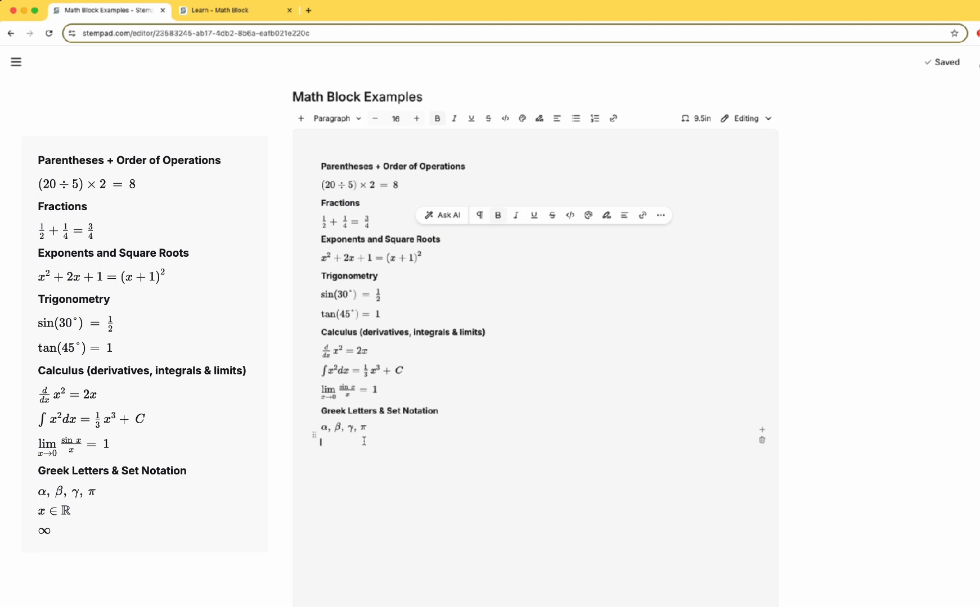
{"action": "type", "text": "/"}
{"action": "key", "text": "BackSpace"}
{"action": "type", "text": "x"}
- Look up "element" in the Learn reference and insert the element-of symbol ∈ after x using \in
{"action": "type", "text": "element"}
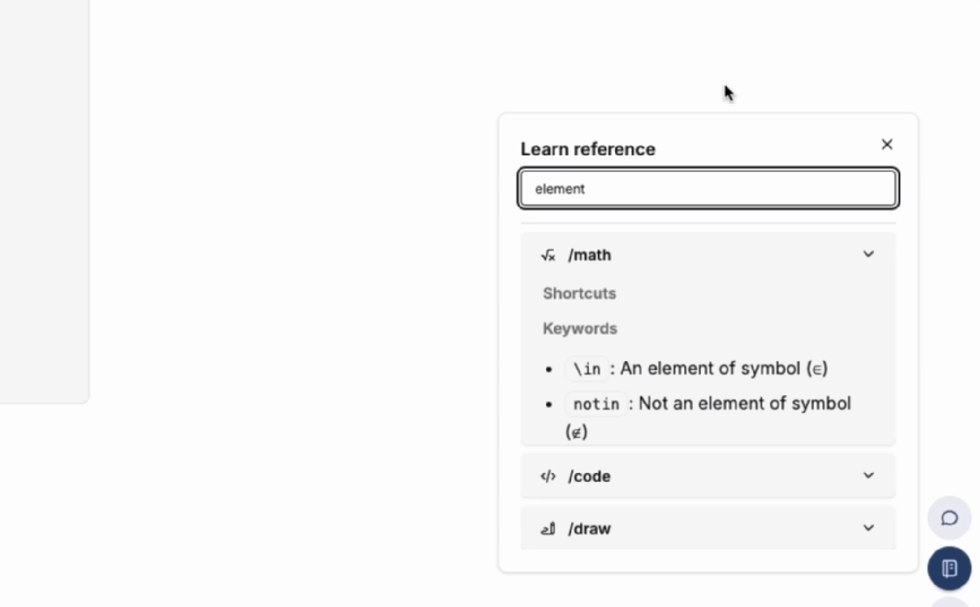
{"action": "mouse_move", "coordinate": [572, 369]}
{"action": "left_mouse_down"}
{"action": "mouse_move", "coordinate": [854, 370]}
{"action": "mouse_move", "coordinate": [656, 361]}
{"action": "mouse_move", "coordinate": [558, 372]}
{"action": "left_mouse_up"}
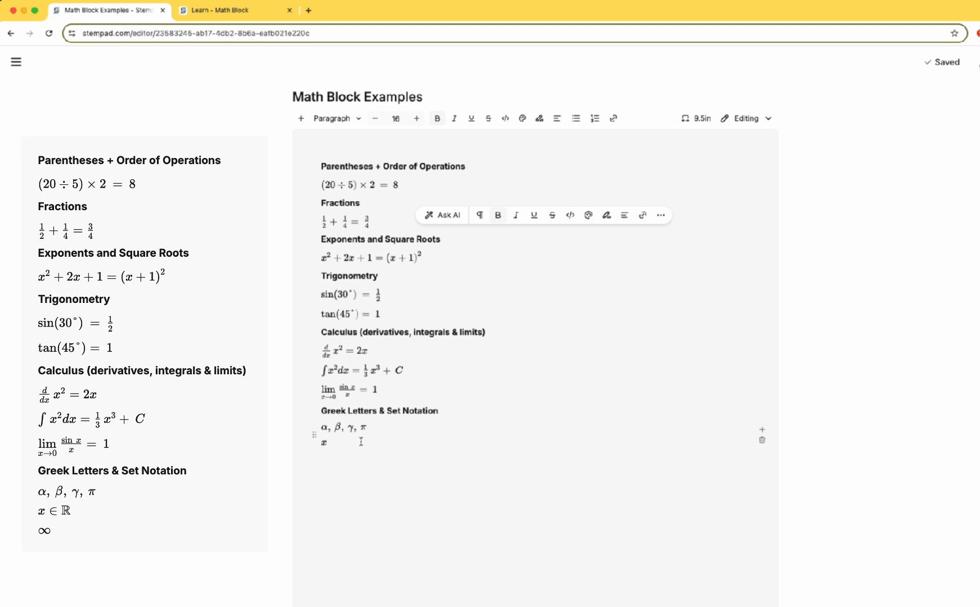
{"action": "type", "text": "\\in"}
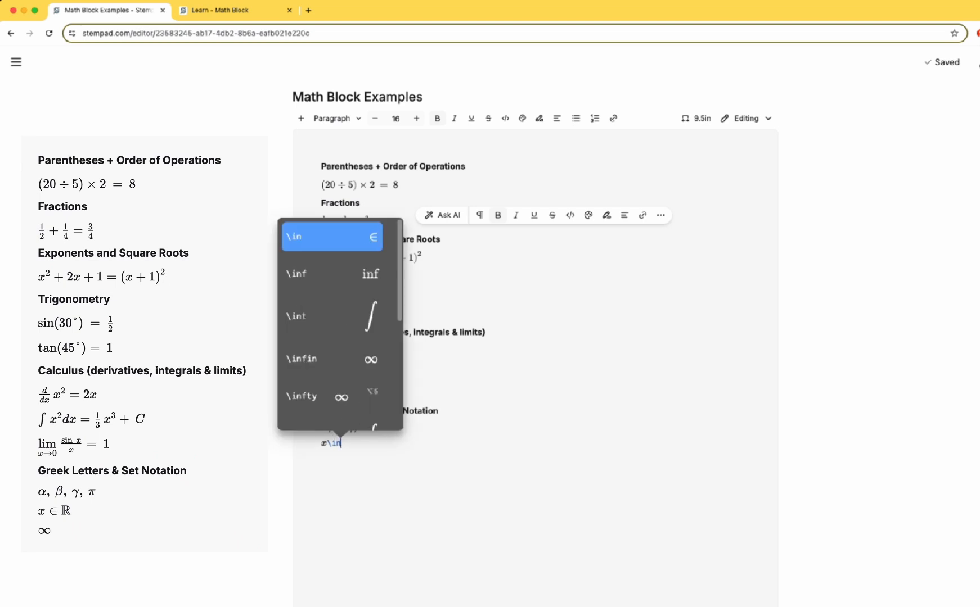
{"action": "left_click", "coordinate": [340, 239]}
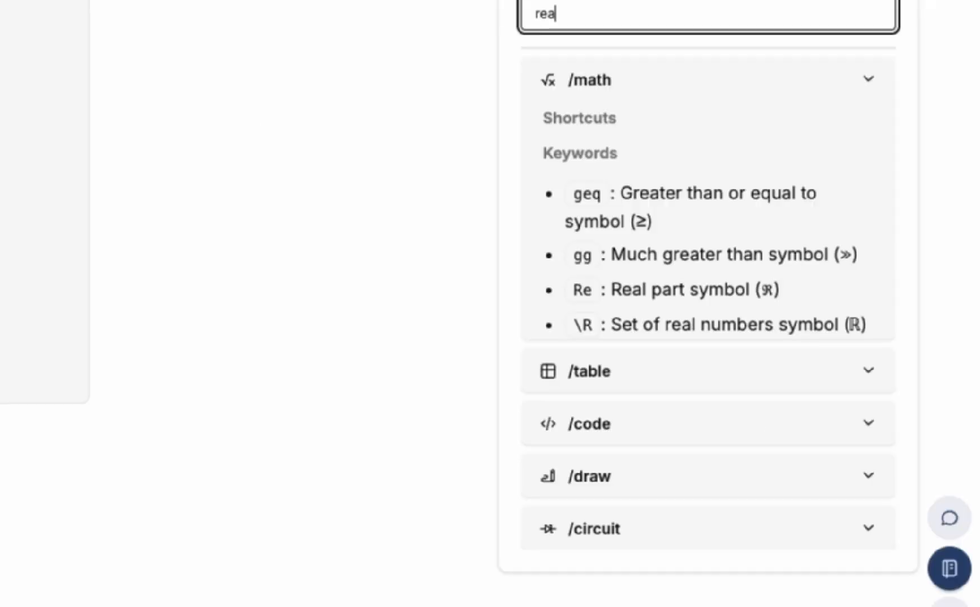
- Search the Learn reference for "real" to look up the keyword for the set of real numbers symbol
{"action": "type", "text": "l"}
{"action": "left_click_drag", "start_coordinate": [562, 482], "coordinate": [881, 487]}
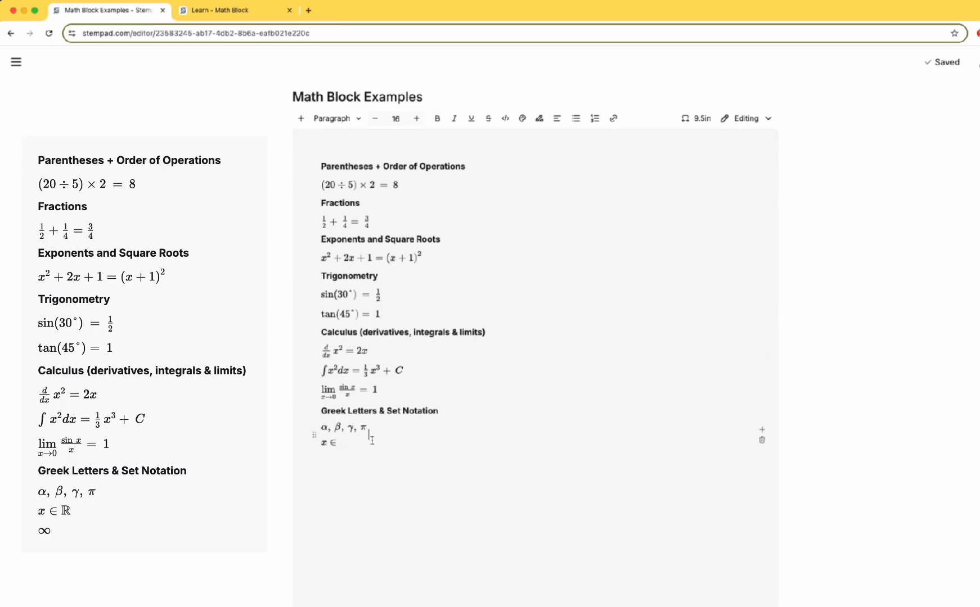
- Insert the real numbers symbol ℝ after x ∈ using \R and start a new row below it
{"action": "type", "text": "\\R"}
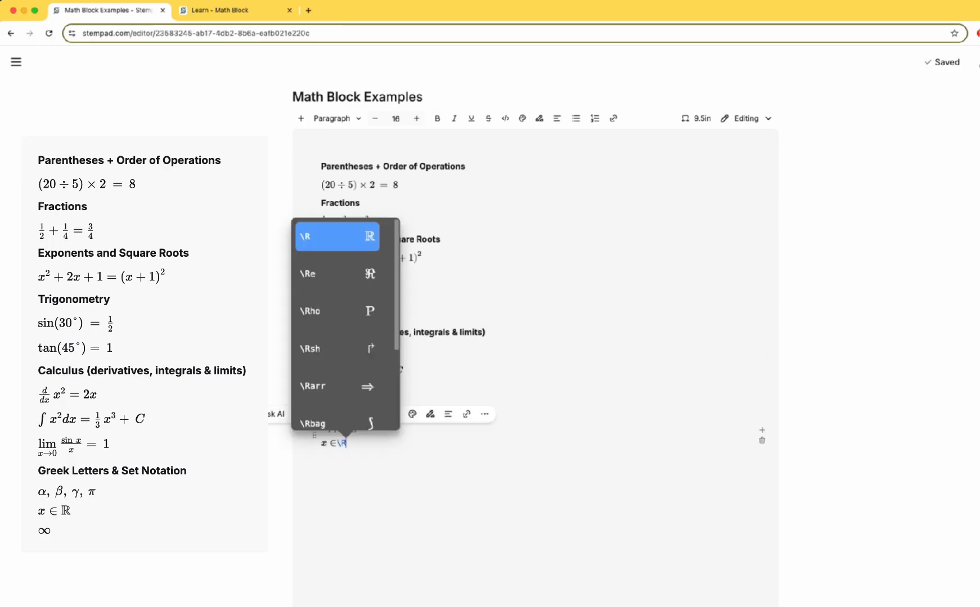
{"action": "left_click", "coordinate": [333, 232]}
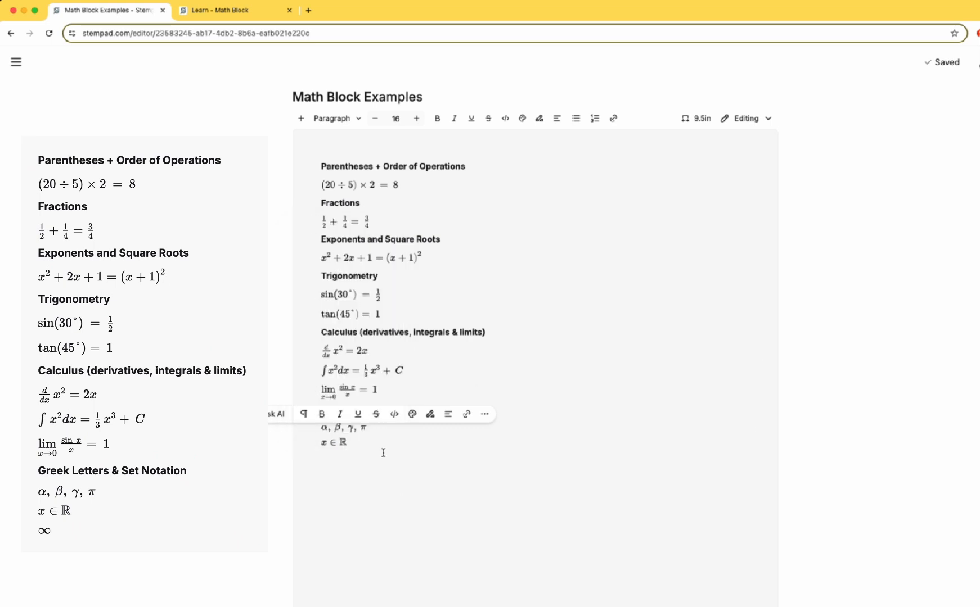
{"action": "key", "text": "Return"}
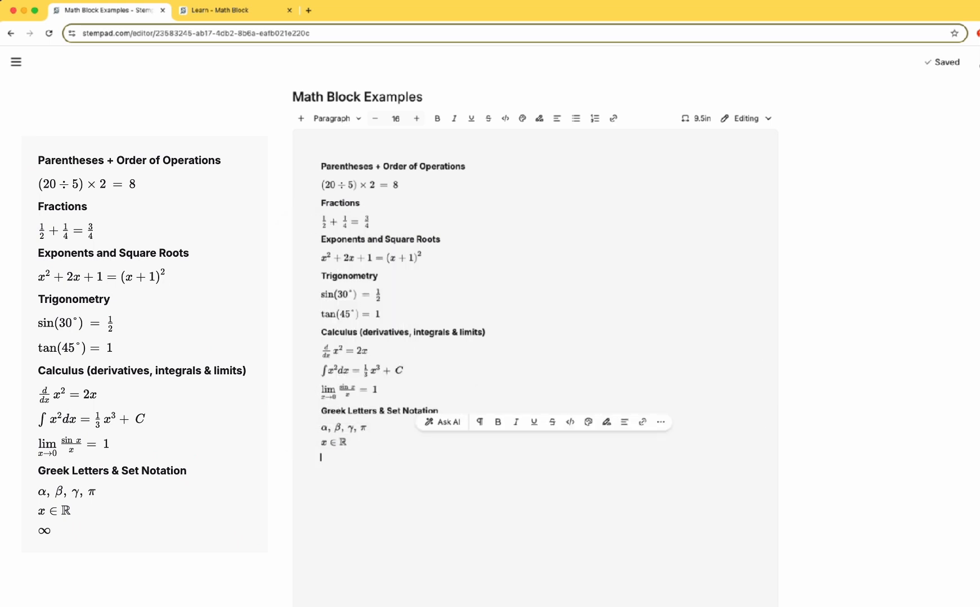
- Look up "infinity" in the Learn reference and insert the ∞ symbol on the row below x ∈ ℝ using \infty
{"action": "type", "text": "infinity"}
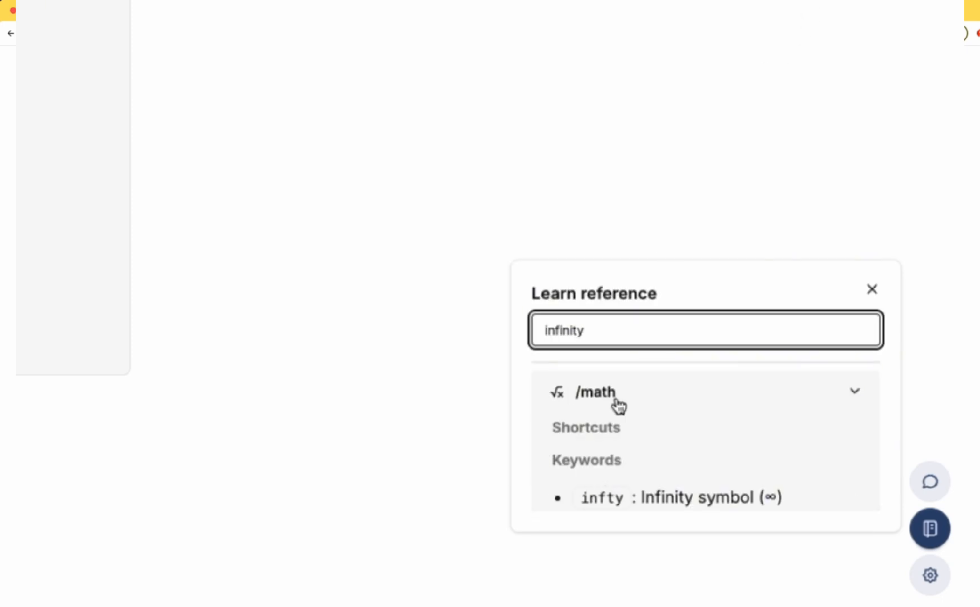
{"action": "triple_click", "coordinate": [801, 506]}
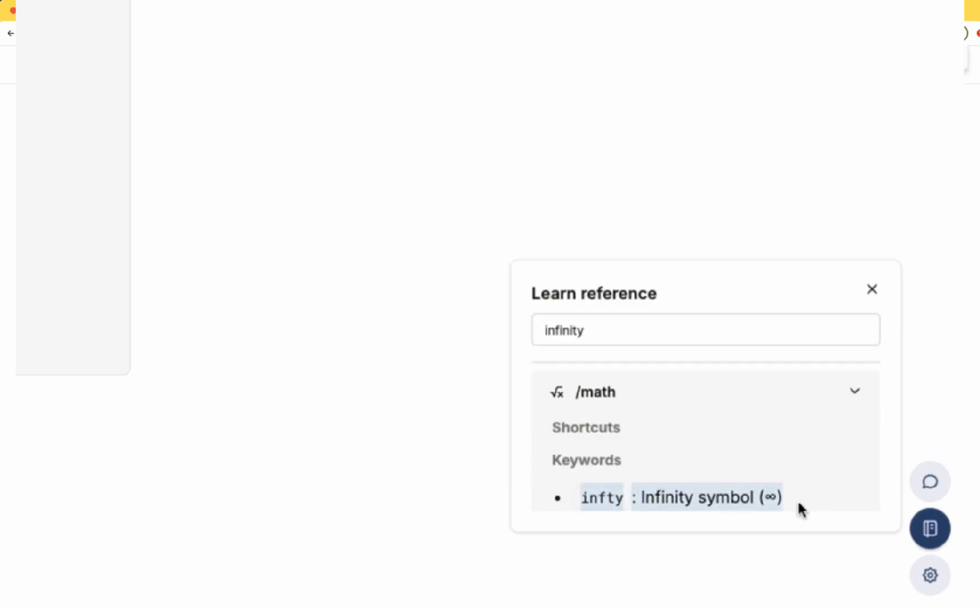
{"action": "triple_click", "coordinate": [596, 491]}
{"action": "key", "text": "ctrl+shift+Tab"}
{"action": "left_click", "coordinate": [366, 447]}
{"action": "key", "text": "Return"}
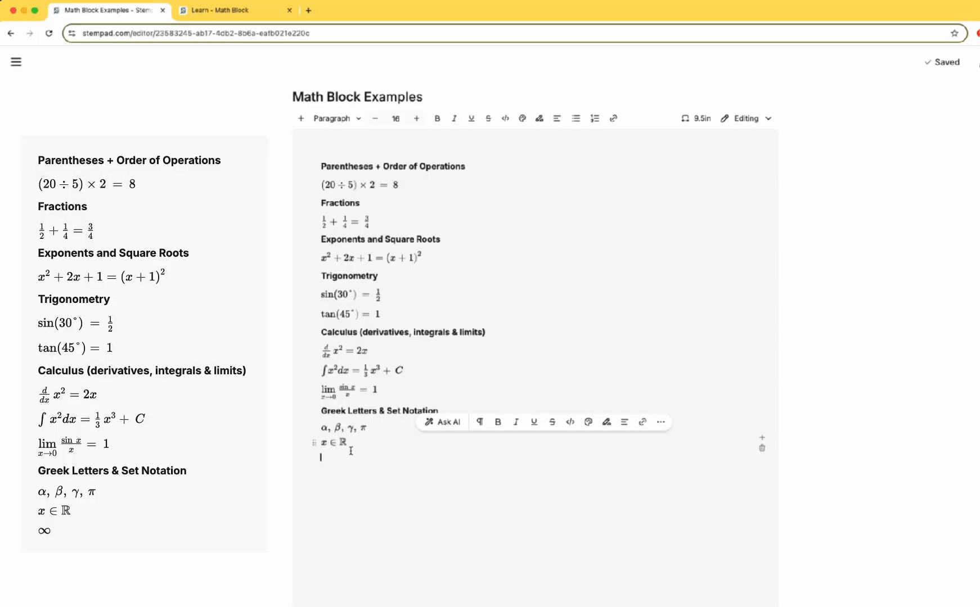
{"action": "type", "text": "\\infty"}
{"action": "left_click", "coordinate": [350, 450]}
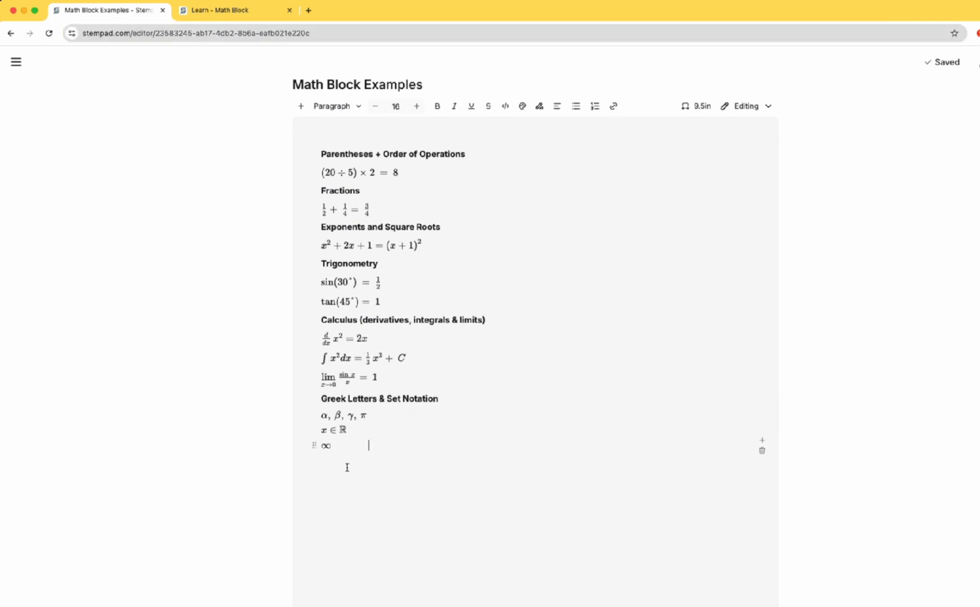
{"action": "left_click_drag", "start_coordinate": [346, 448], "coordinate": [316, 145]}
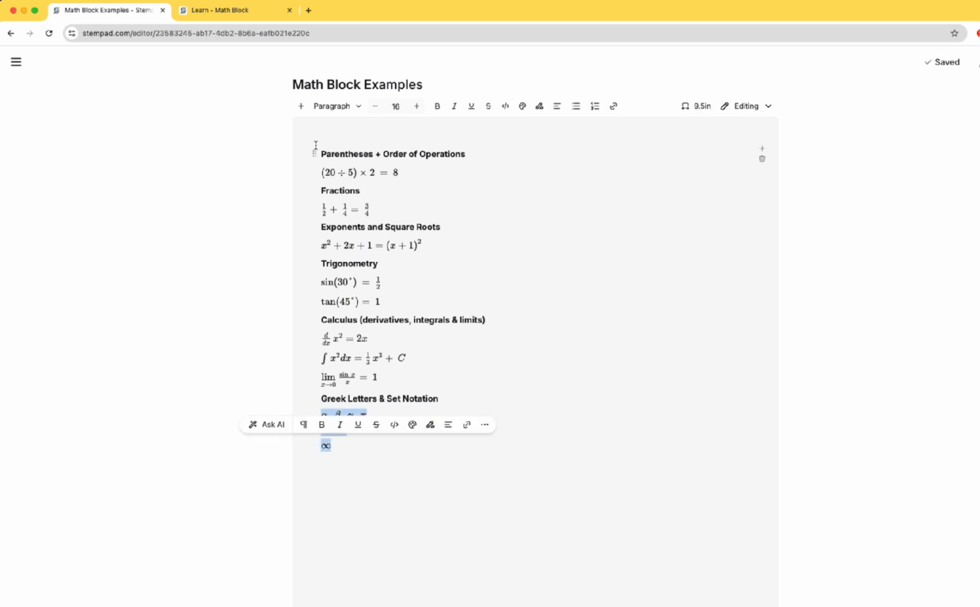
{"action": "left_click", "coordinate": [457, 450]}
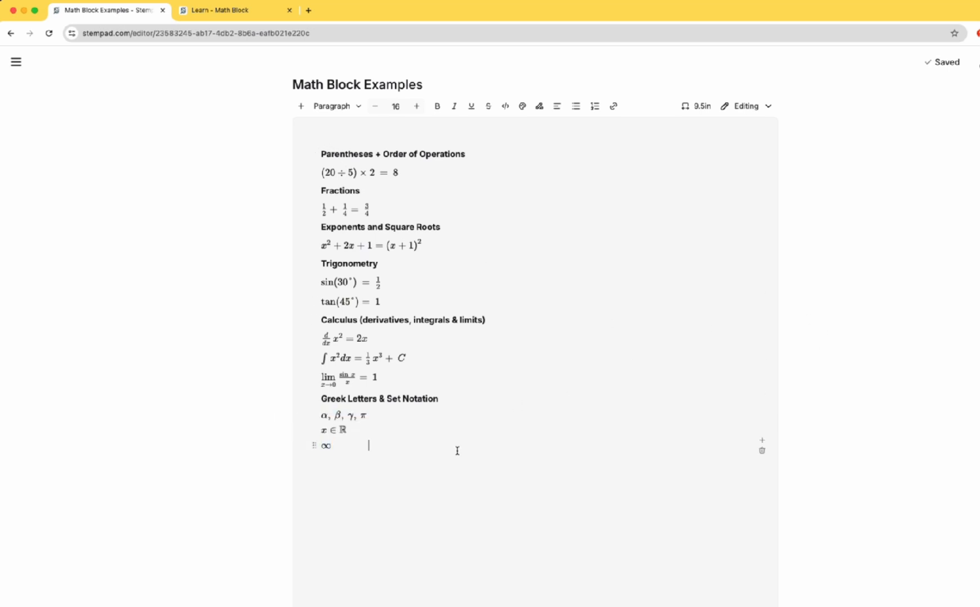